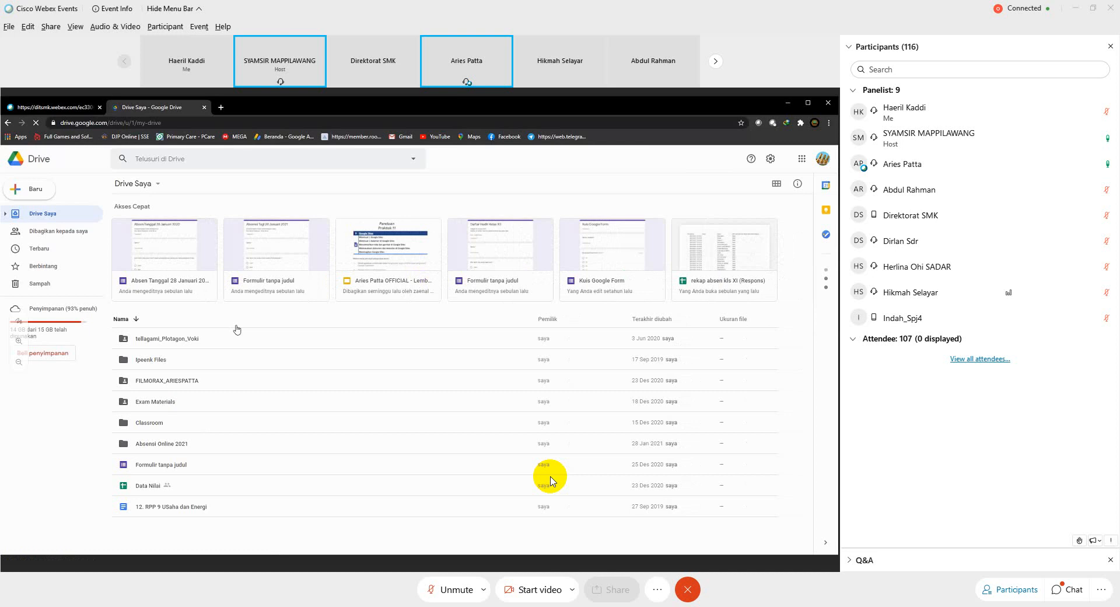
Step: Create a new Google Sites website from My Drive
{"action": "right_click", "coordinate": [800, 341]}
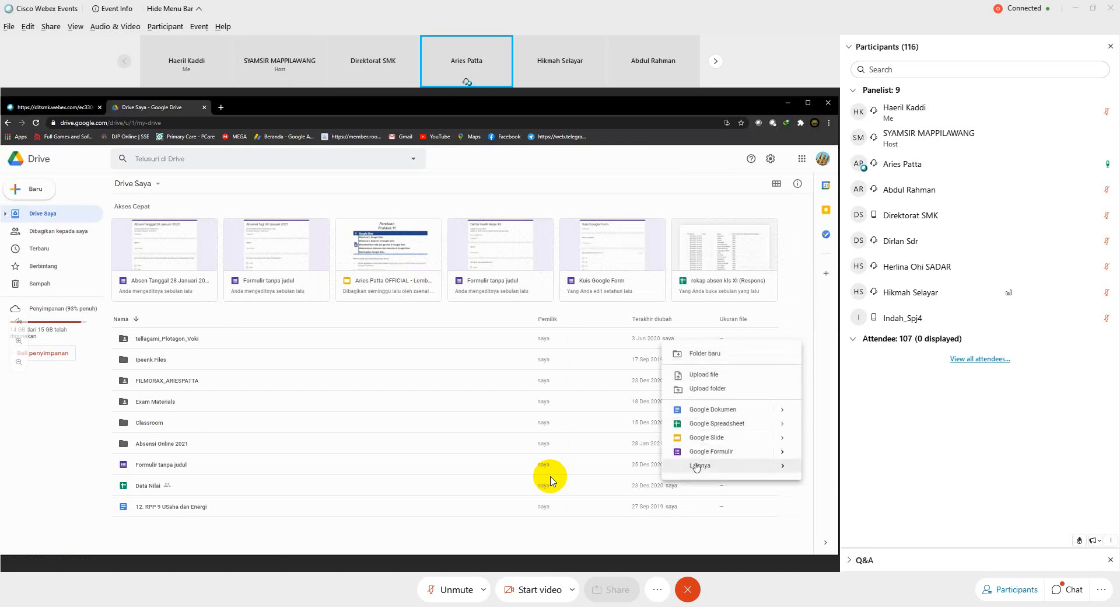
{"action": "mouse_move", "coordinate": [696, 467]}
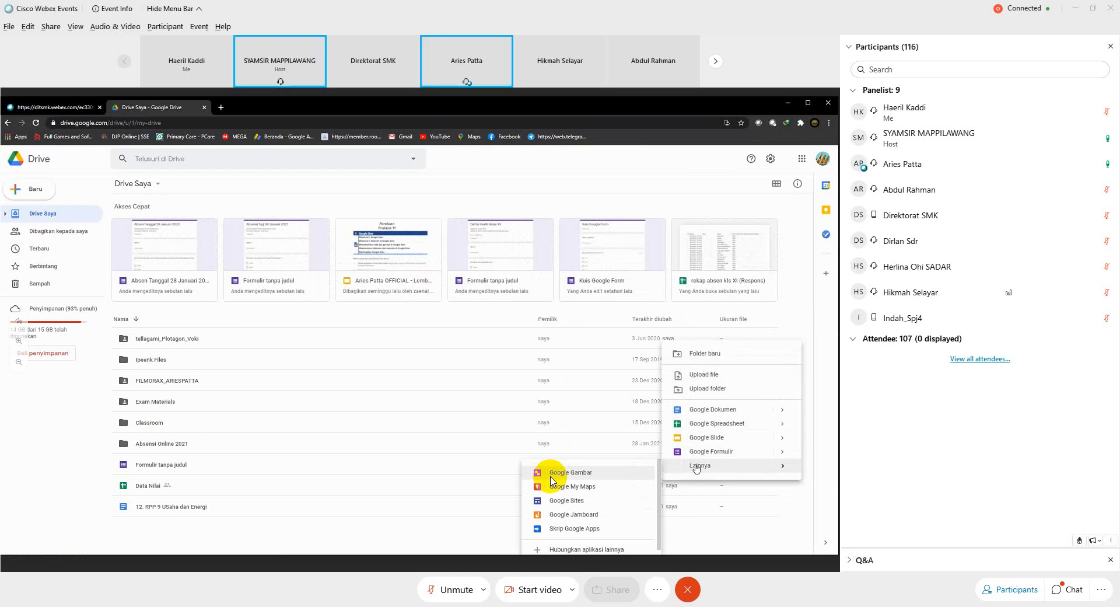
{"action": "left_click", "coordinate": [566, 500]}
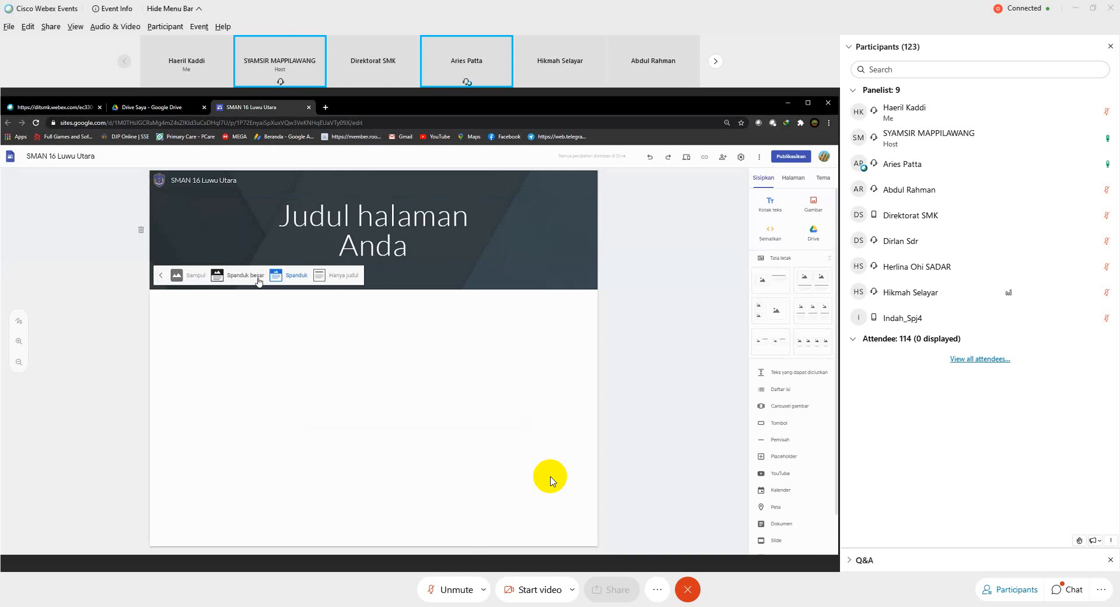
Step: Try the page header types Sampul, Spanduk besar, Spanduk and Hanya judul one after another
{"action": "left_click", "coordinate": [196, 276]}
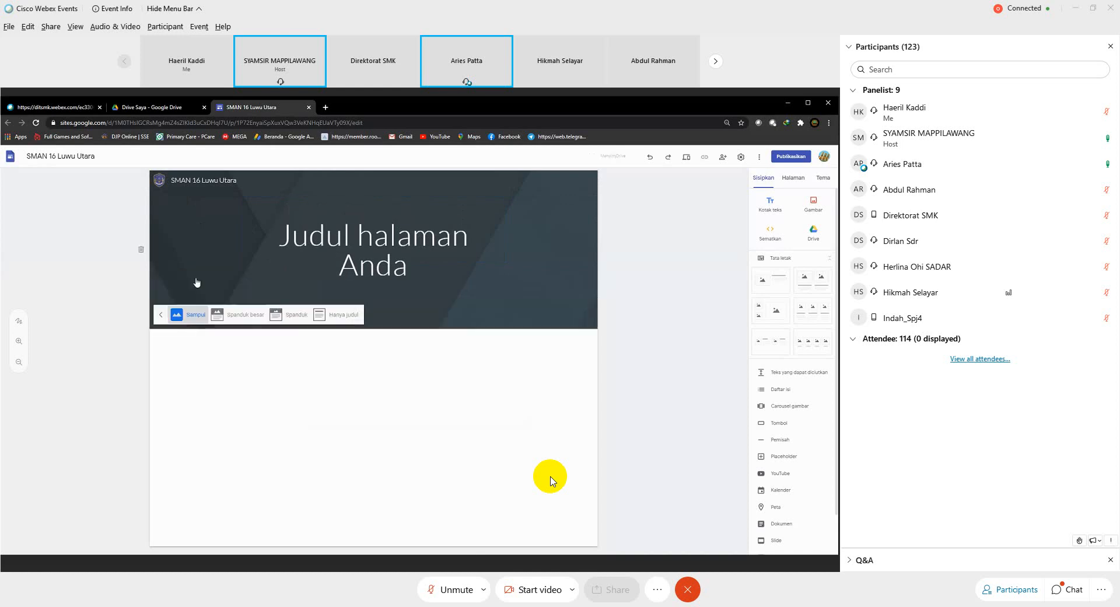
{"action": "scroll", "coordinate": [285, 307], "scroll_direction": "down", "scroll_amount": 2}
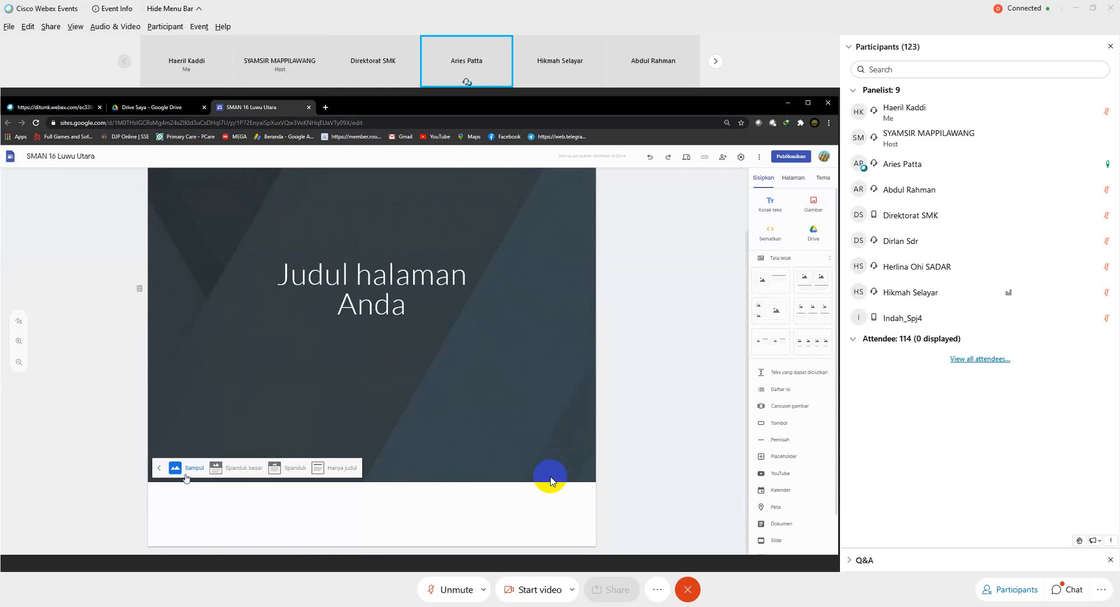
{"action": "left_click", "coordinate": [244, 469]}
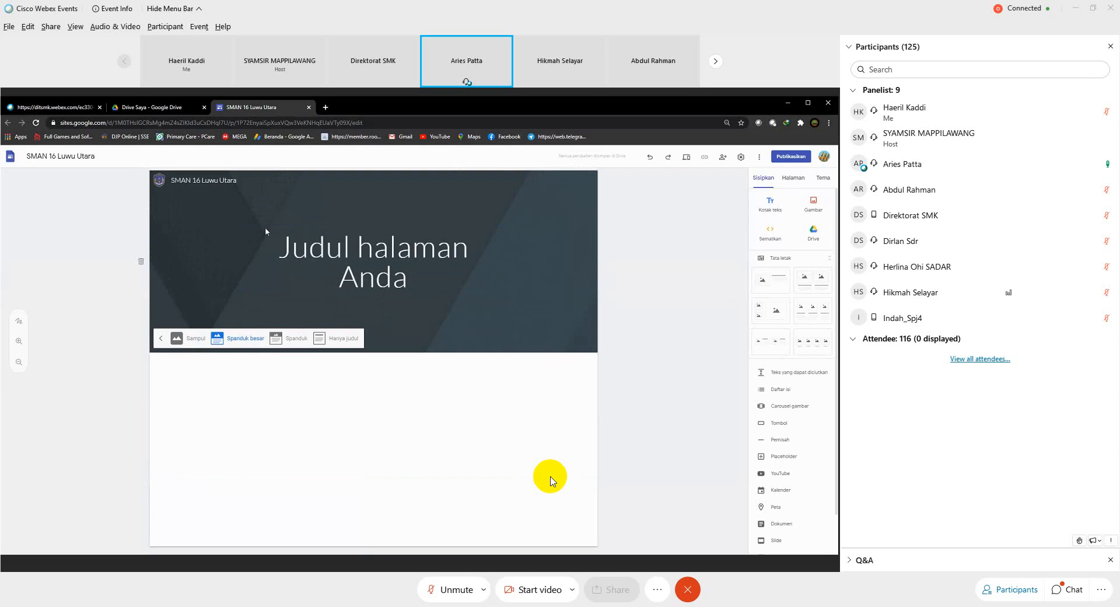
{"action": "left_click", "coordinate": [292, 338]}
{"action": "left_click", "coordinate": [343, 275]}
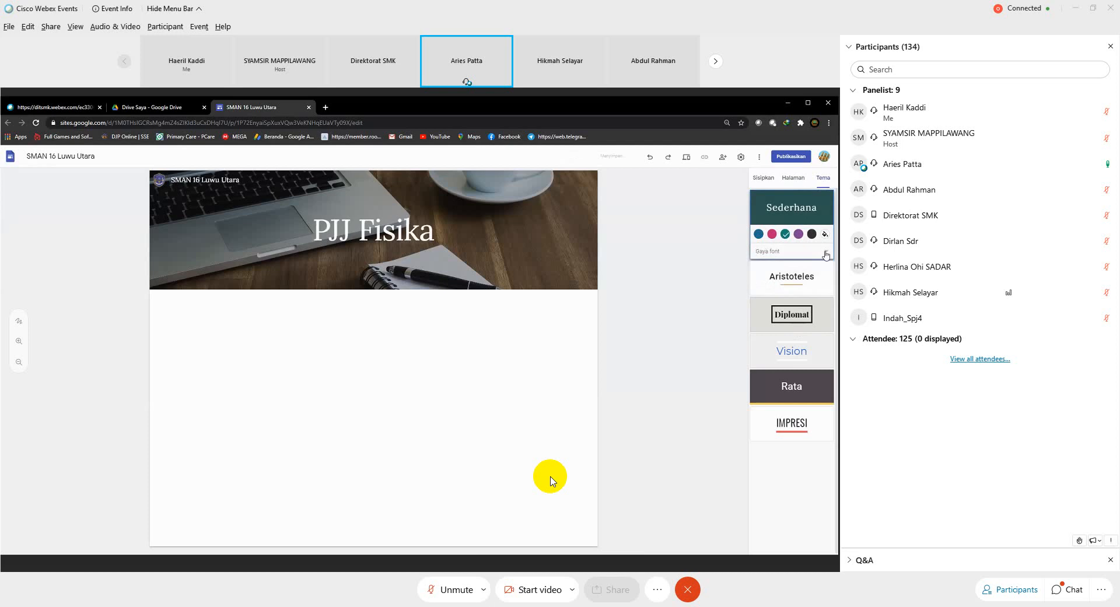
Step: Change the Sederhana theme's font style to the bold sans-serif option
{"action": "left_click", "coordinate": [771, 269]}
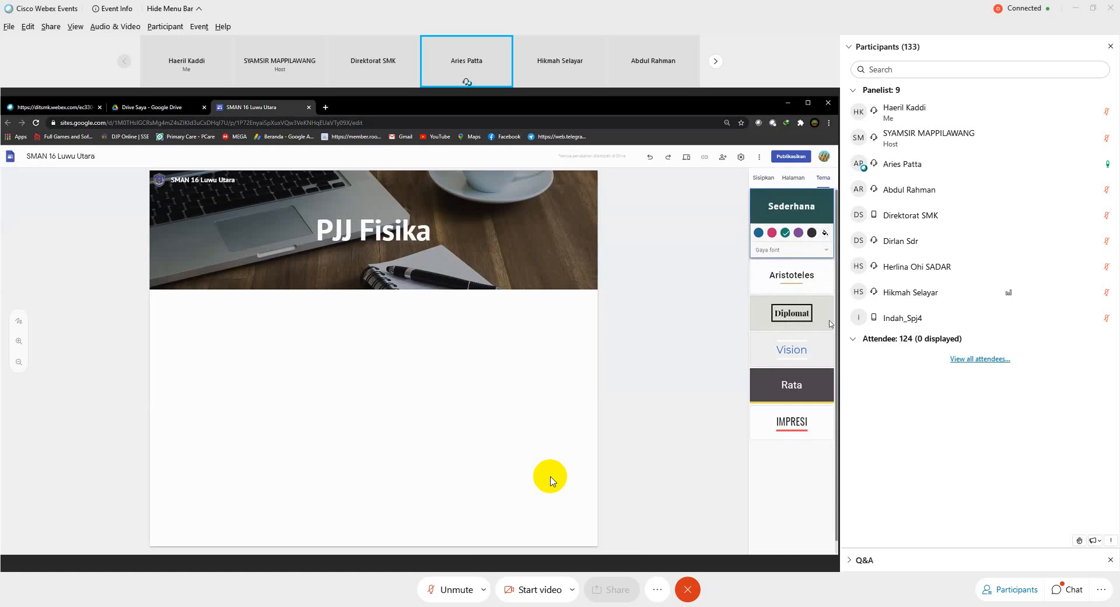
Step: Pick the older "Formulir tanpa judul" form with the green header for embedding below the map
{"action": "left_click", "coordinate": [764, 178]}
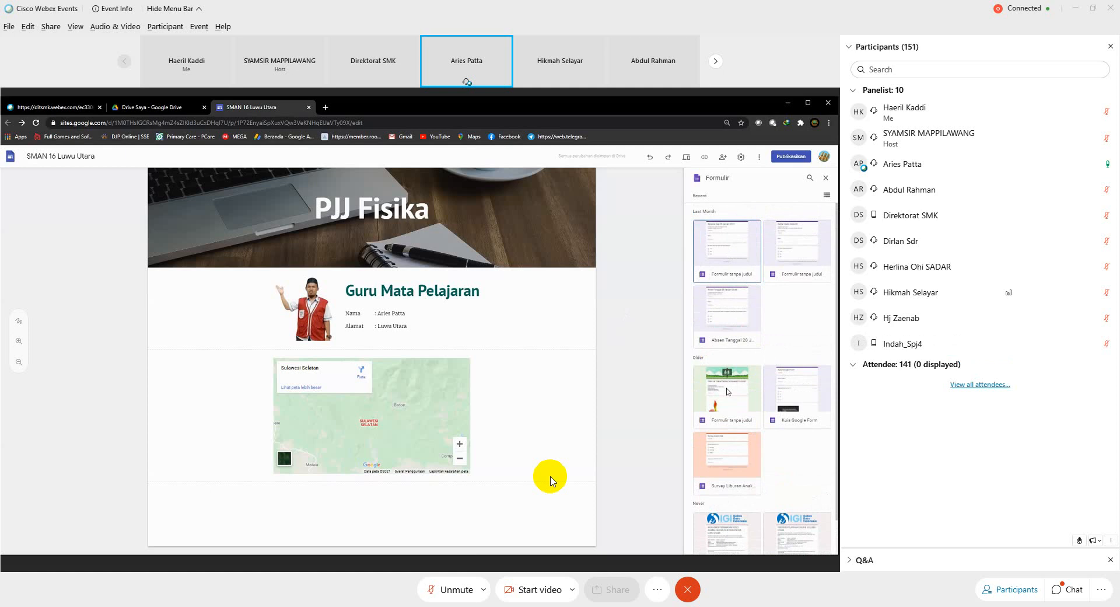
{"action": "left_click", "coordinate": [727, 391]}
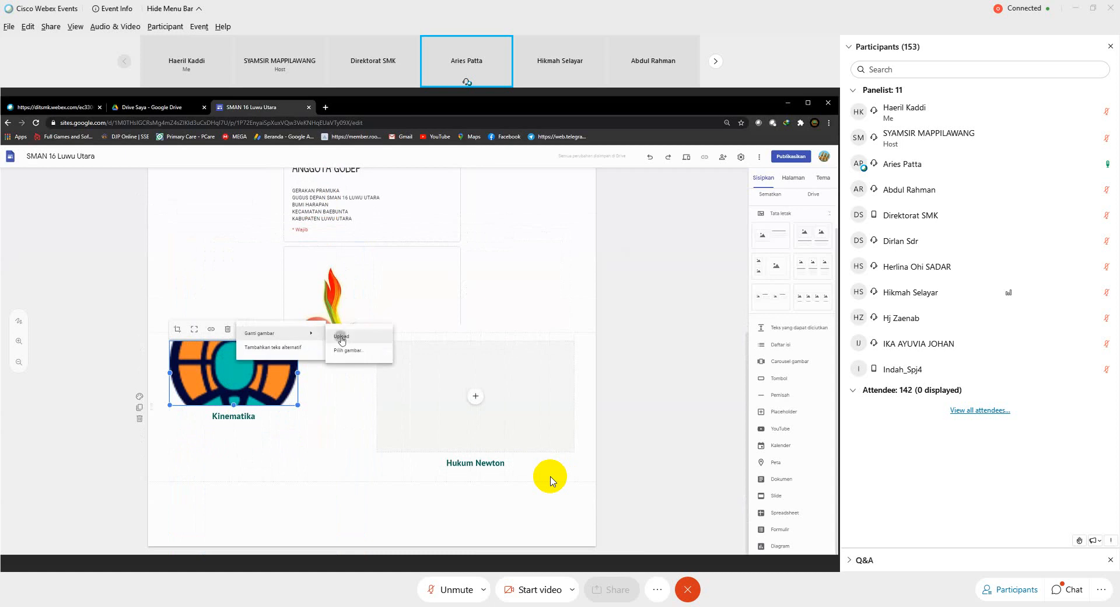
Step: Replace the image above Kinematika with logo_sekolah-removebg-preview from the Downloads folder and uncrop it
{"action": "left_click", "coordinate": [341, 338]}
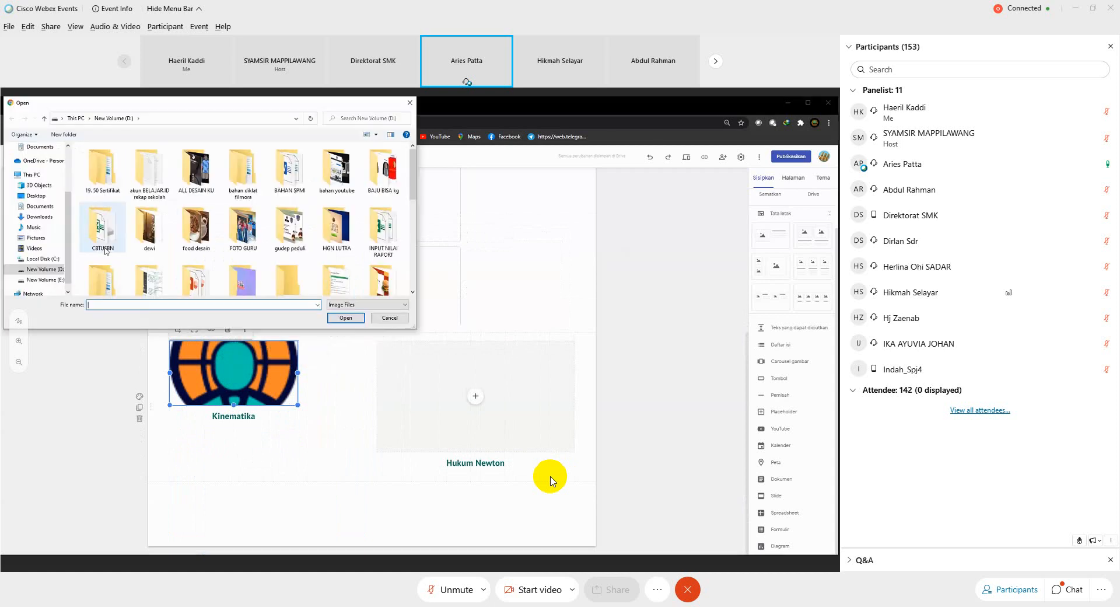
{"action": "left_click", "coordinate": [39, 216]}
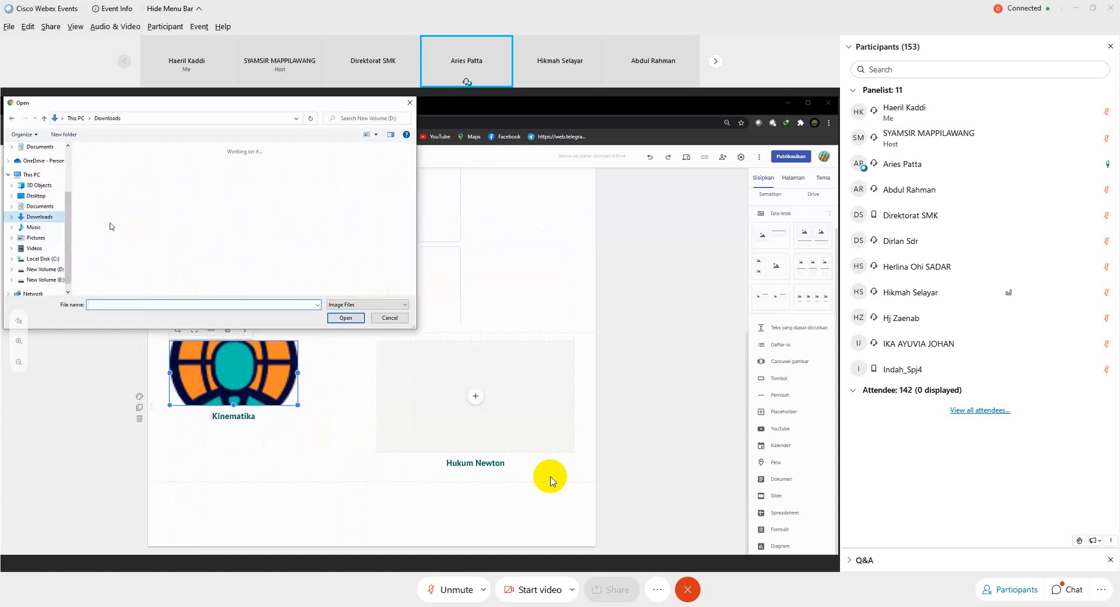
{"action": "scroll", "coordinate": [245, 222], "scroll_direction": "down", "scroll_amount": 5}
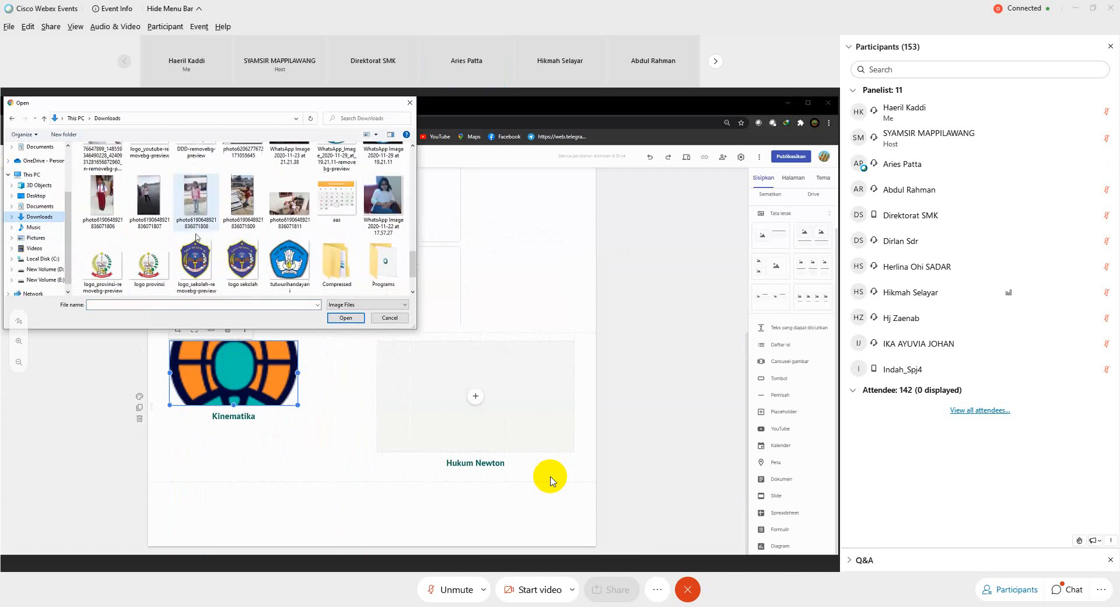
{"action": "left_click", "coordinate": [196, 266]}
{"action": "left_click", "coordinate": [356, 320]}
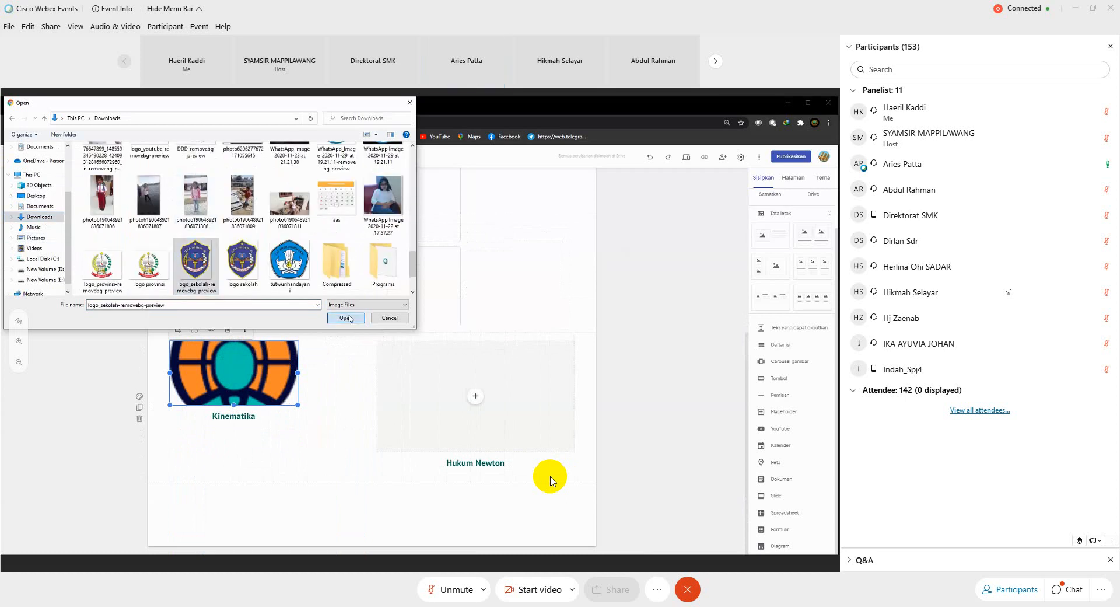
{"action": "left_click", "coordinate": [195, 330]}
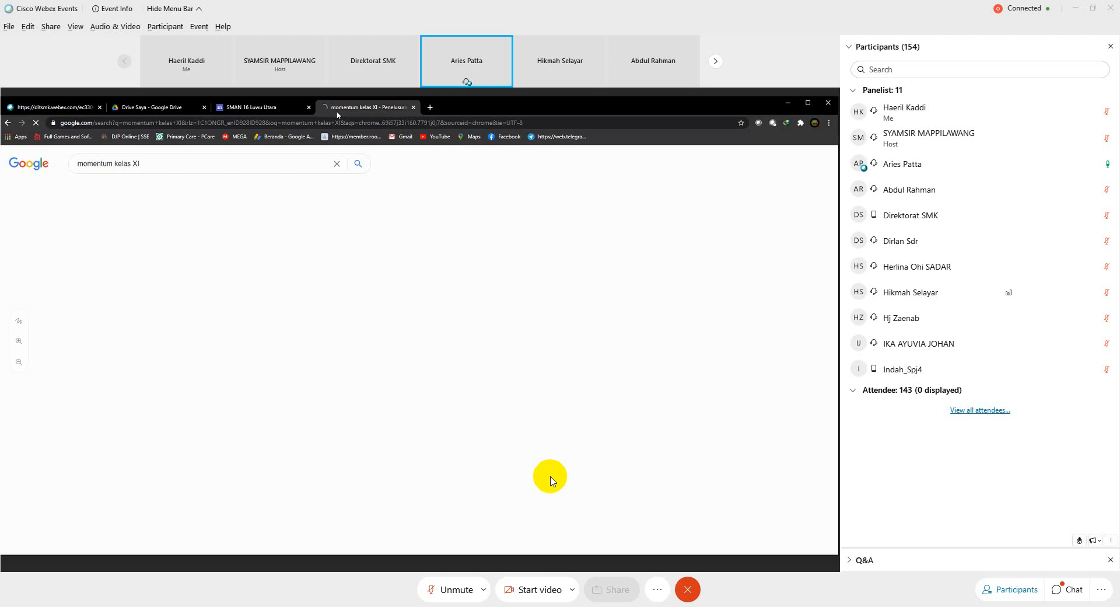
{"action": "left_click", "coordinate": [553, 481]}
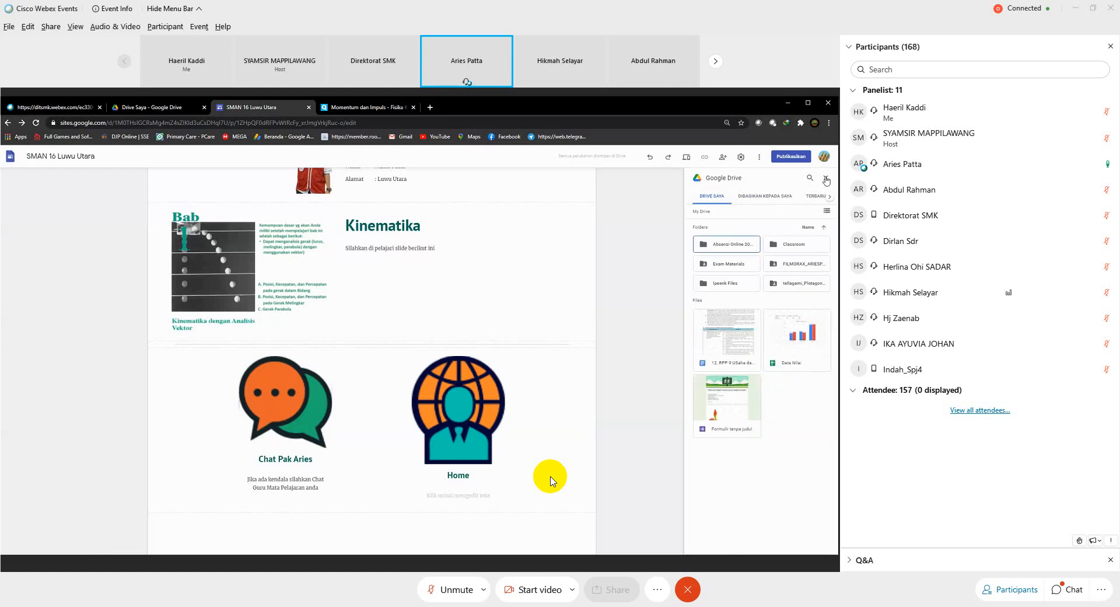
Step: Close the Drive file picker and insert the dark blue infographic presentation from the recent slides into the Kinematika page
{"action": "left_click", "coordinate": [826, 178]}
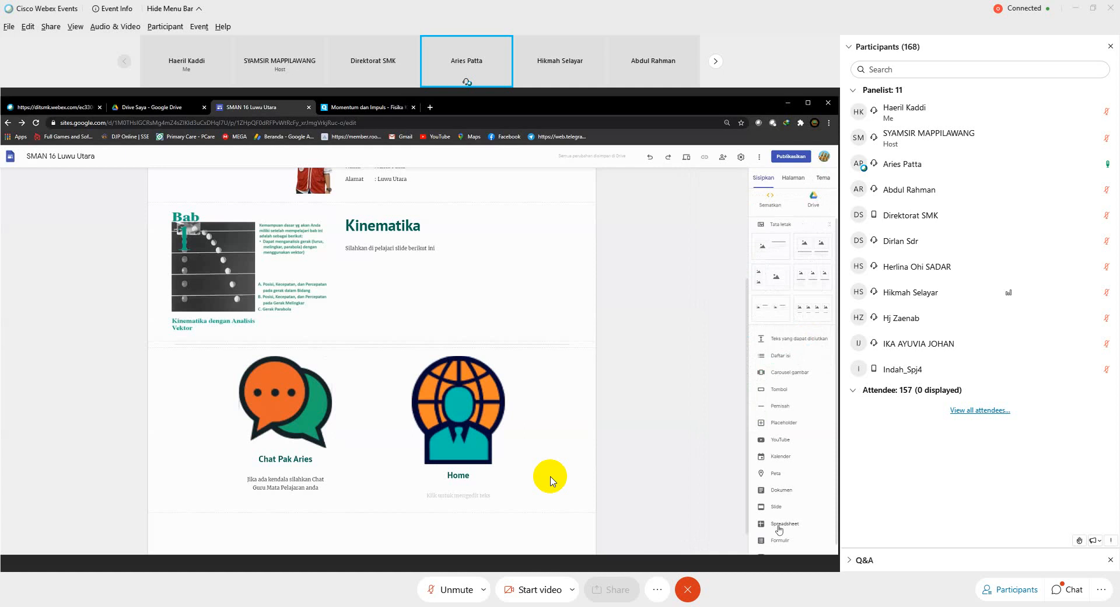
{"action": "left_click", "coordinate": [776, 507]}
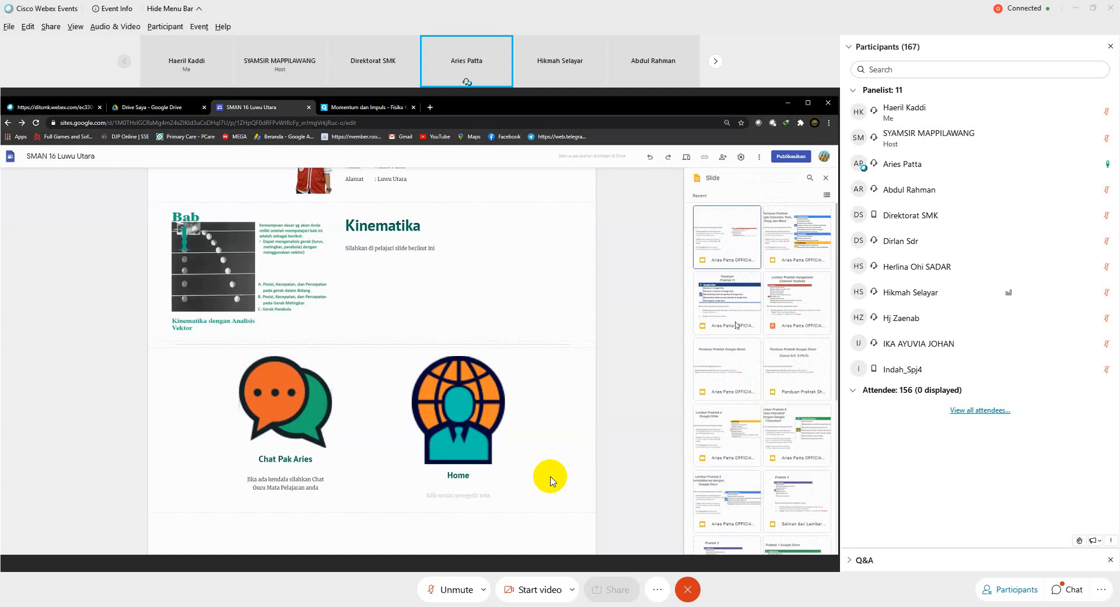
{"action": "scroll", "coordinate": [729, 379], "scroll_direction": "down", "scroll_amount": 3}
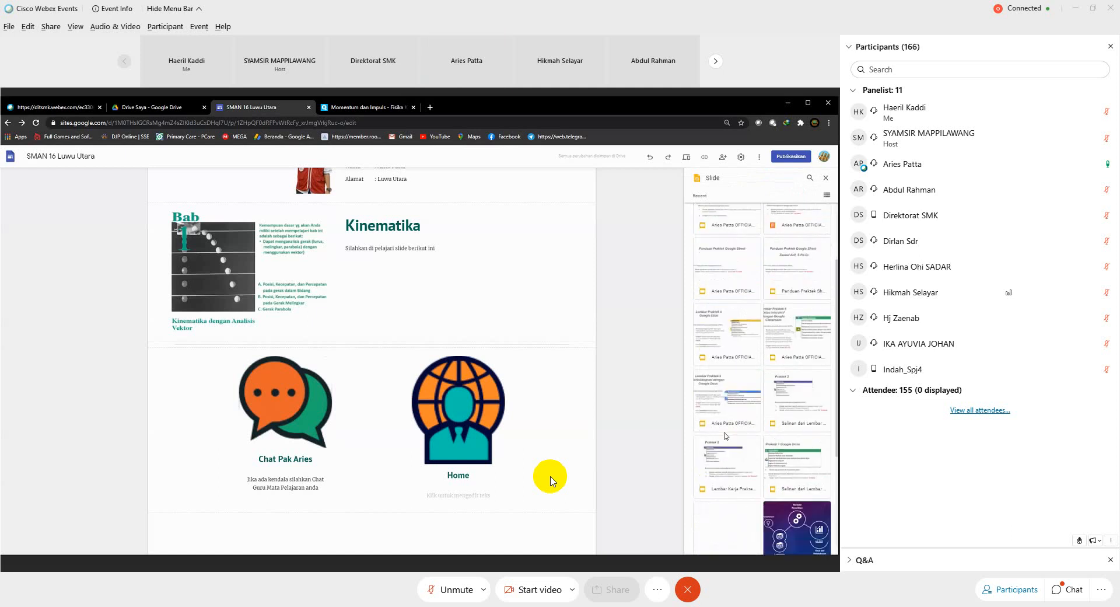
{"action": "scroll", "coordinate": [726, 436], "scroll_direction": "down", "scroll_amount": 5}
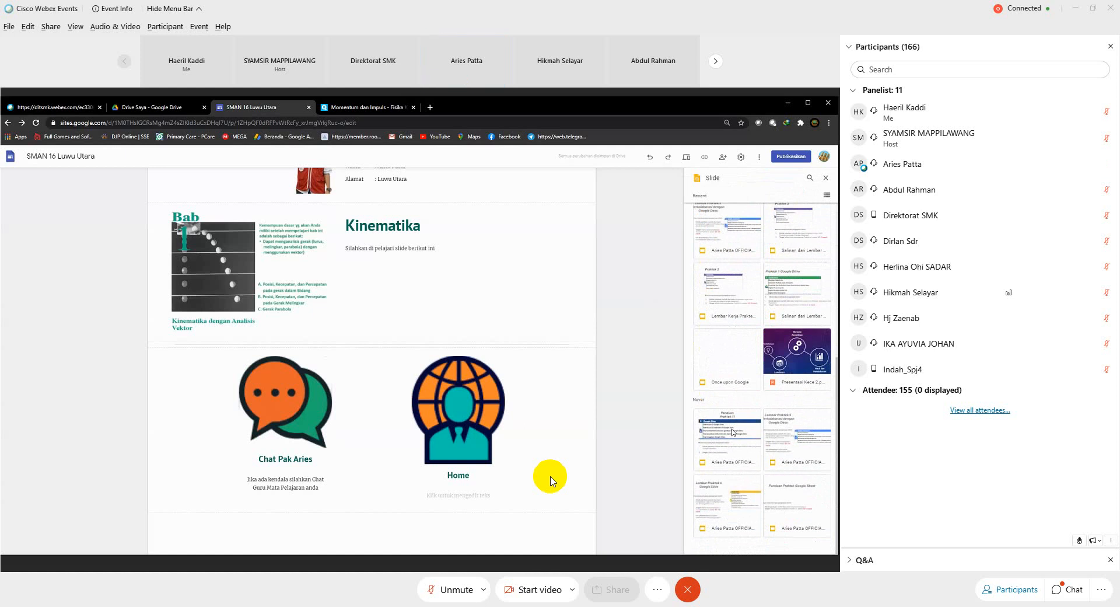
{"action": "left_click", "coordinate": [797, 353]}
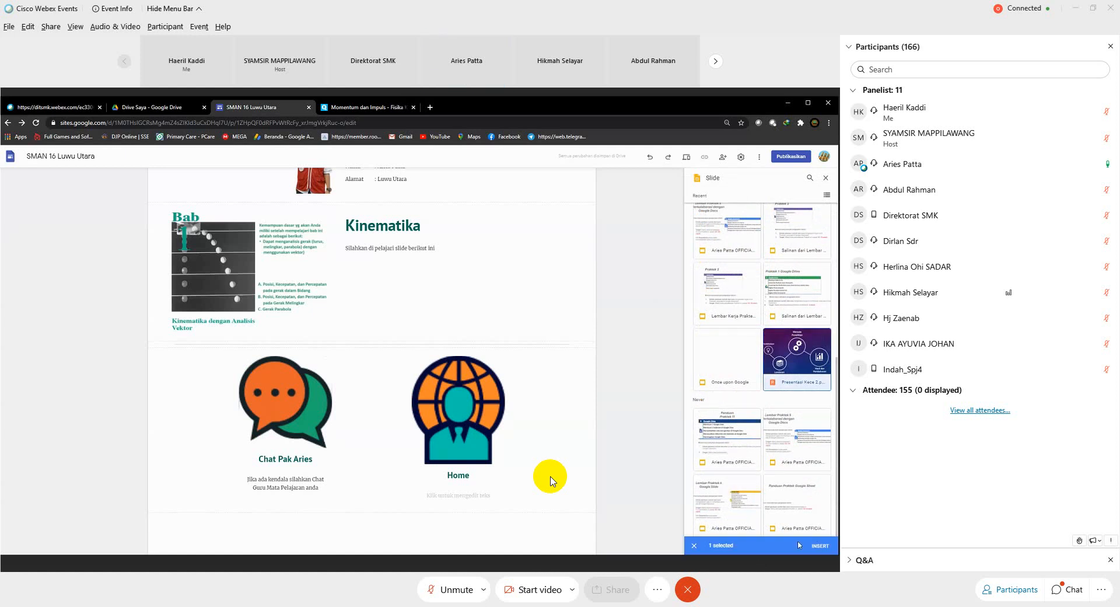
{"action": "left_click", "coordinate": [817, 546]}
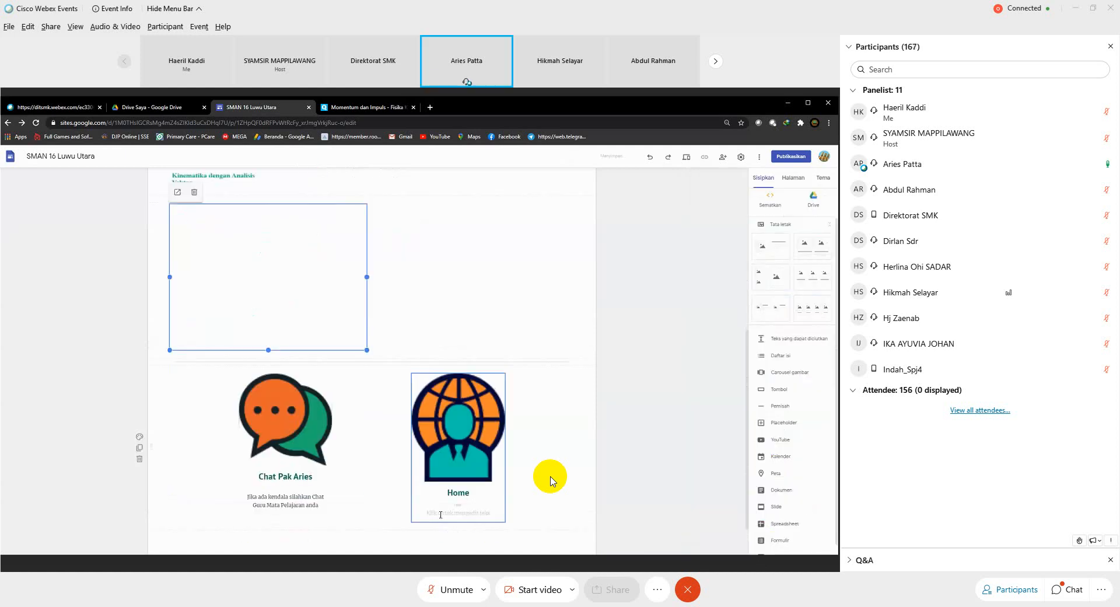
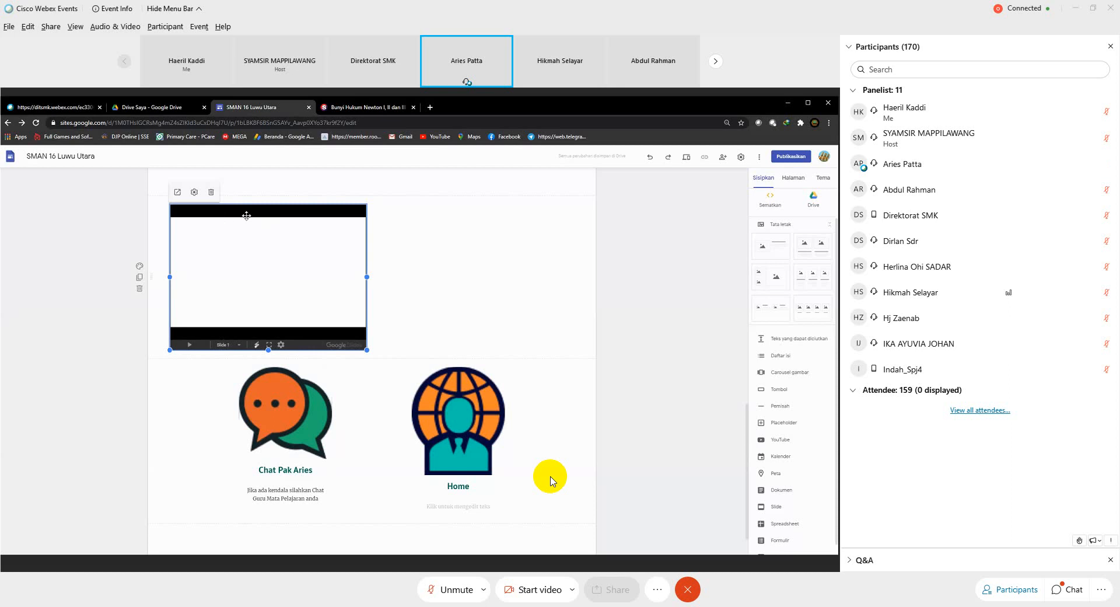
Step: Move the embedded slide presentation below the Hukum Newton II text to the horizontal centre of the page
{"action": "left_click_drag", "start_coordinate": [241, 208], "coordinate": [266, 210]}
{"action": "scroll", "coordinate": [354, 299], "scroll_direction": "up", "scroll_amount": 3}
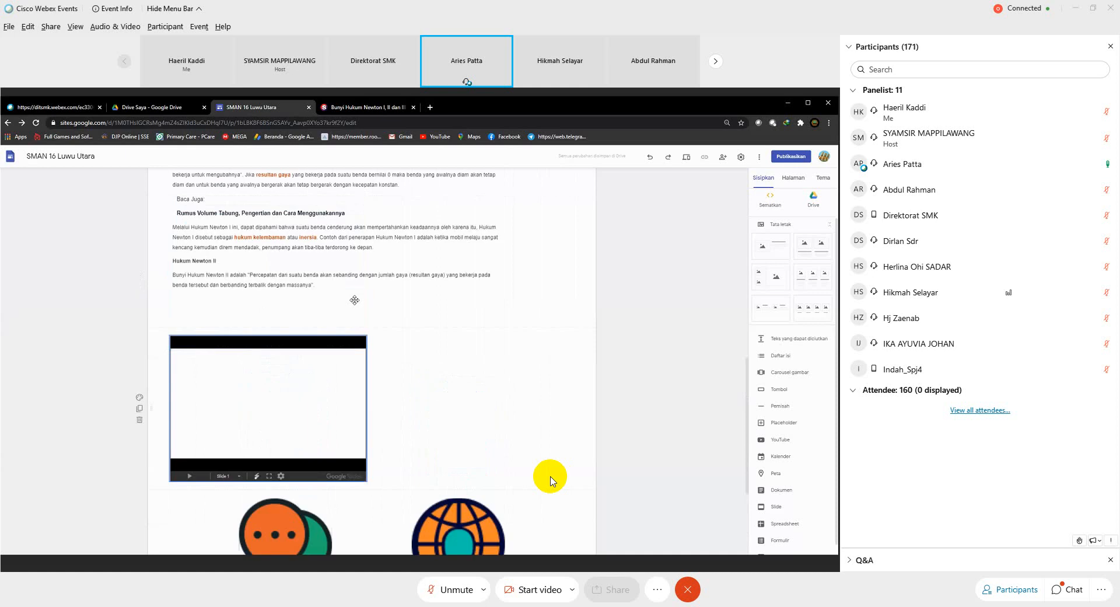
{"action": "left_click_drag", "start_coordinate": [257, 339], "coordinate": [409, 340]}
{"action": "scroll", "coordinate": [529, 343], "scroll_direction": "down", "scroll_amount": 1}
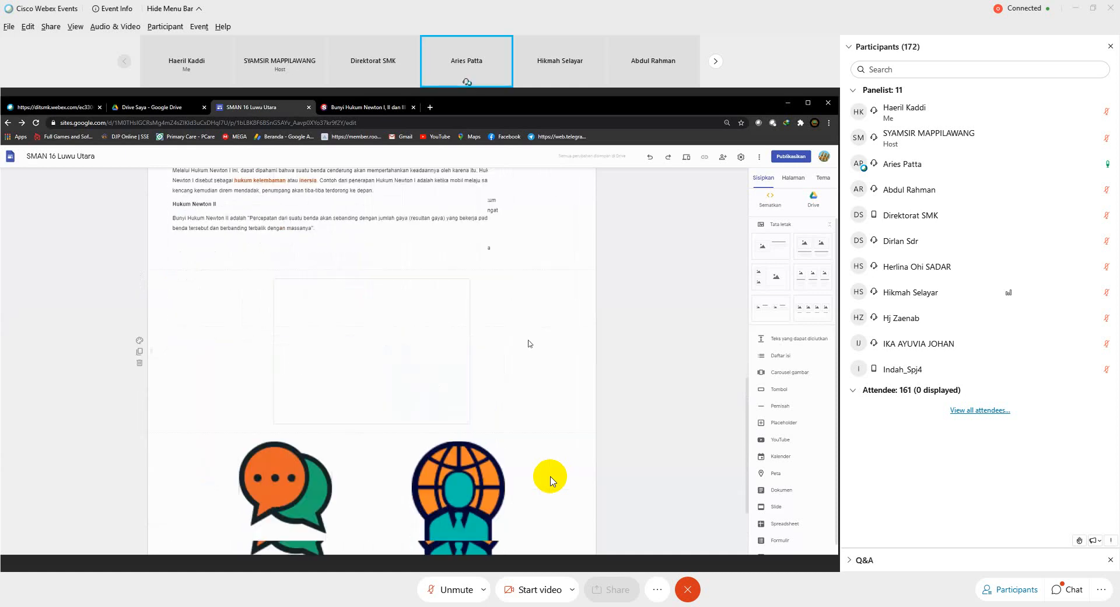
{"action": "scroll", "coordinate": [529, 343], "scroll_direction": "down", "scroll_amount": 2}
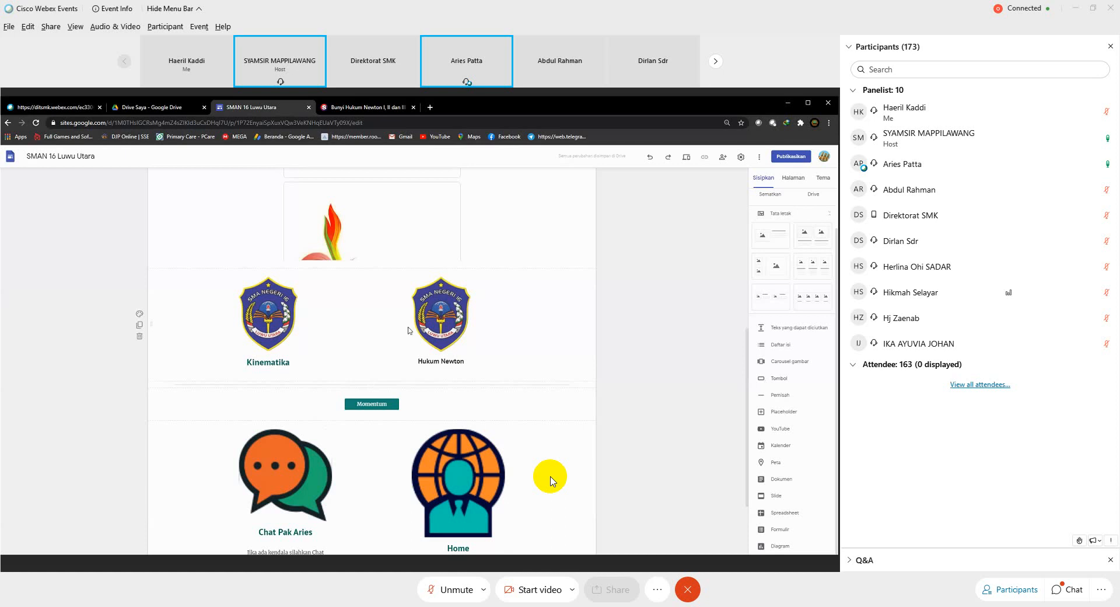
Step: Switch to the suara.com article on Newton's laws
{"action": "left_click", "coordinate": [348, 107]}
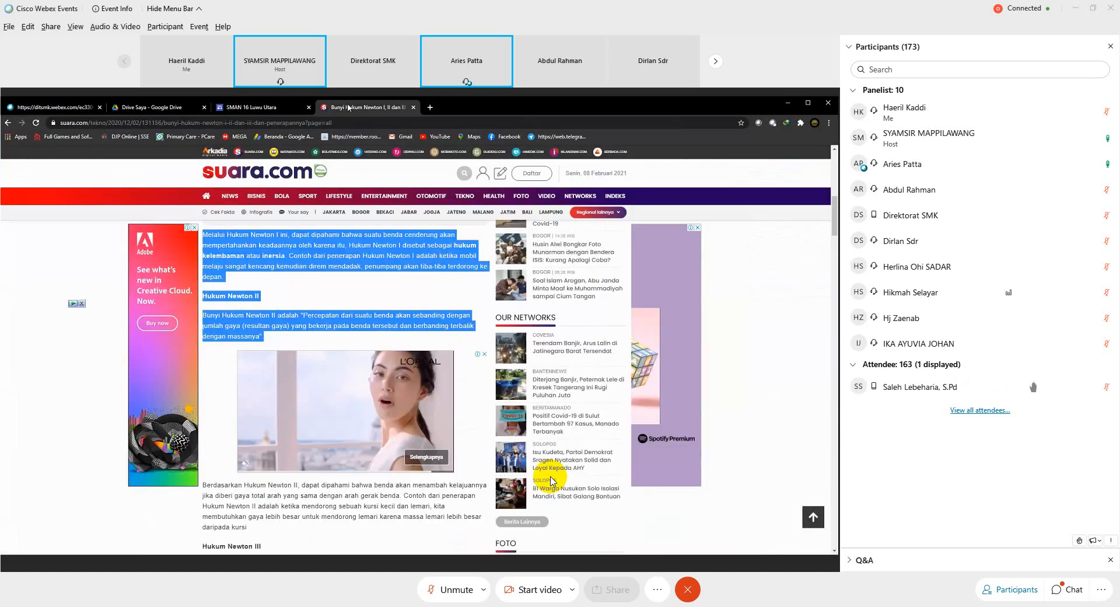
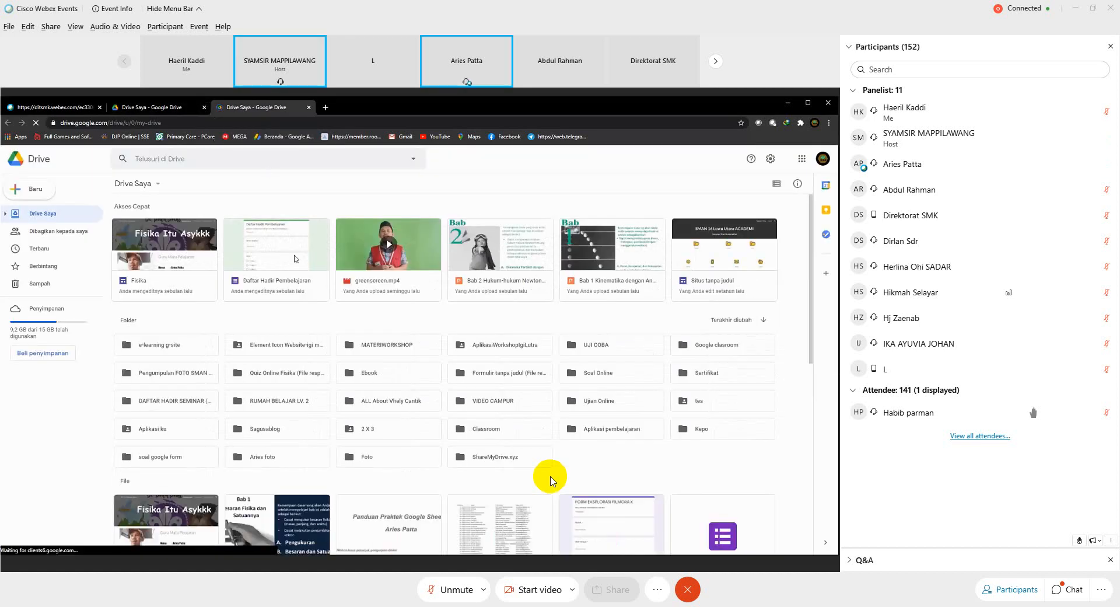
Step: Open Google Drive in a new browser tab
{"action": "left_click", "coordinate": [325, 107]}
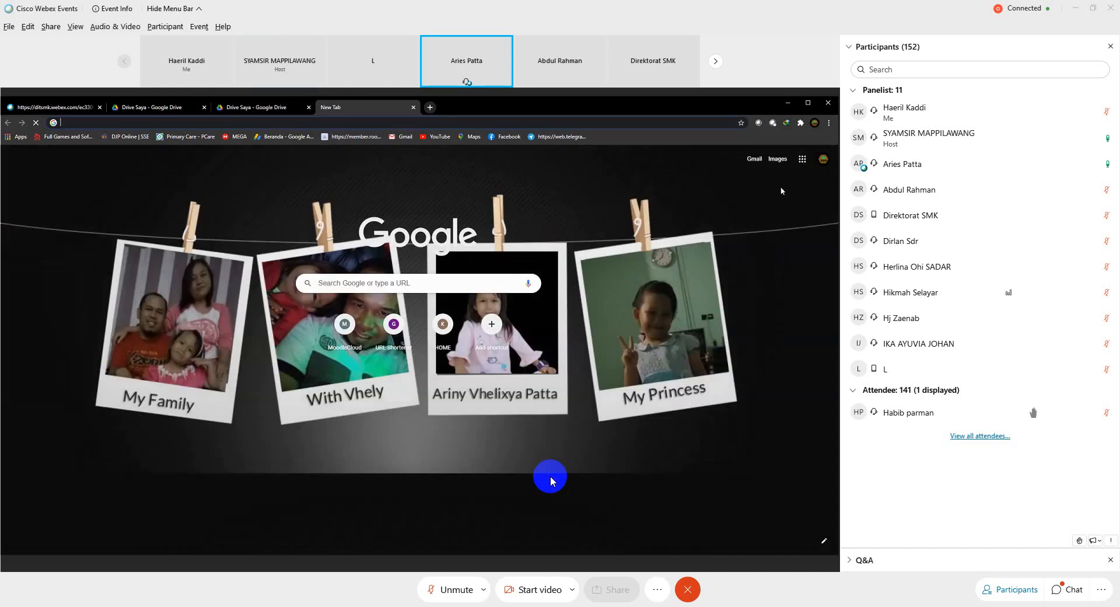
{"action": "left_click", "coordinate": [803, 158]}
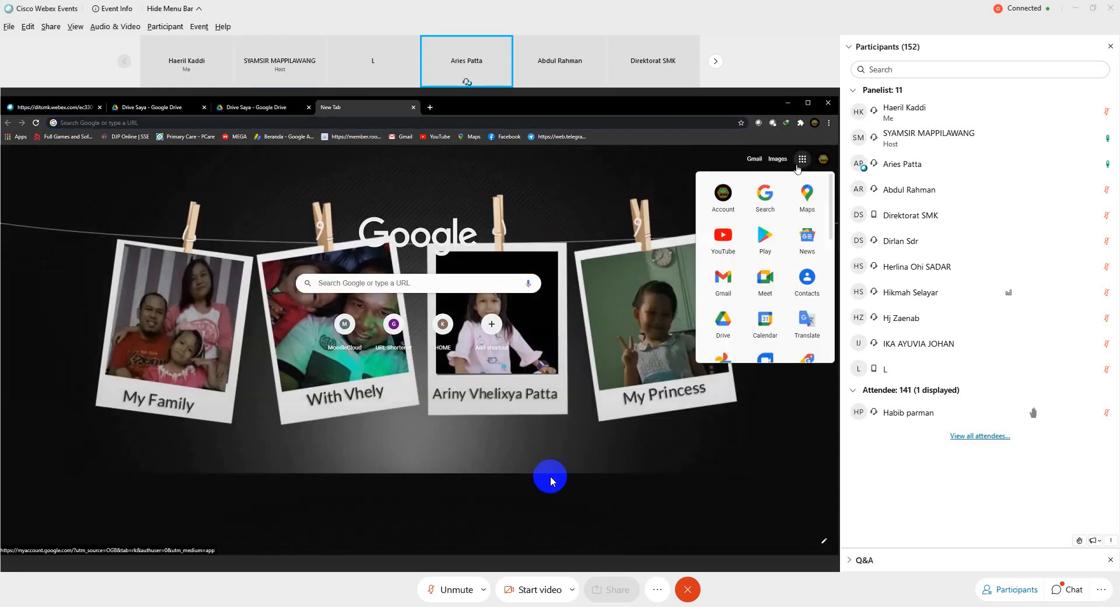
{"action": "left_click", "coordinate": [723, 320]}
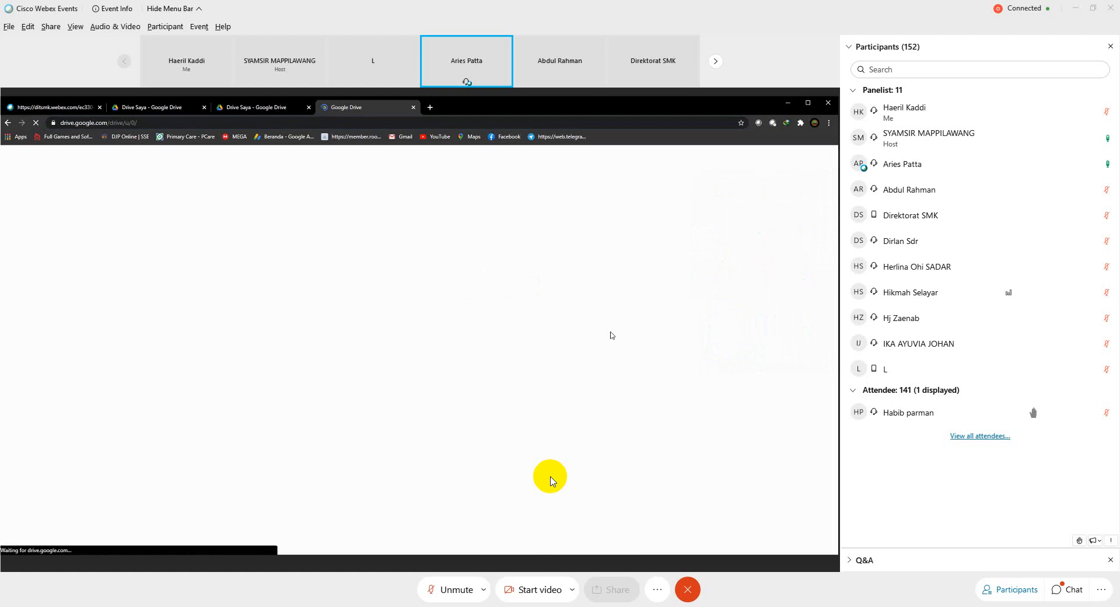
{"action": "right_click", "coordinate": [791, 411]}
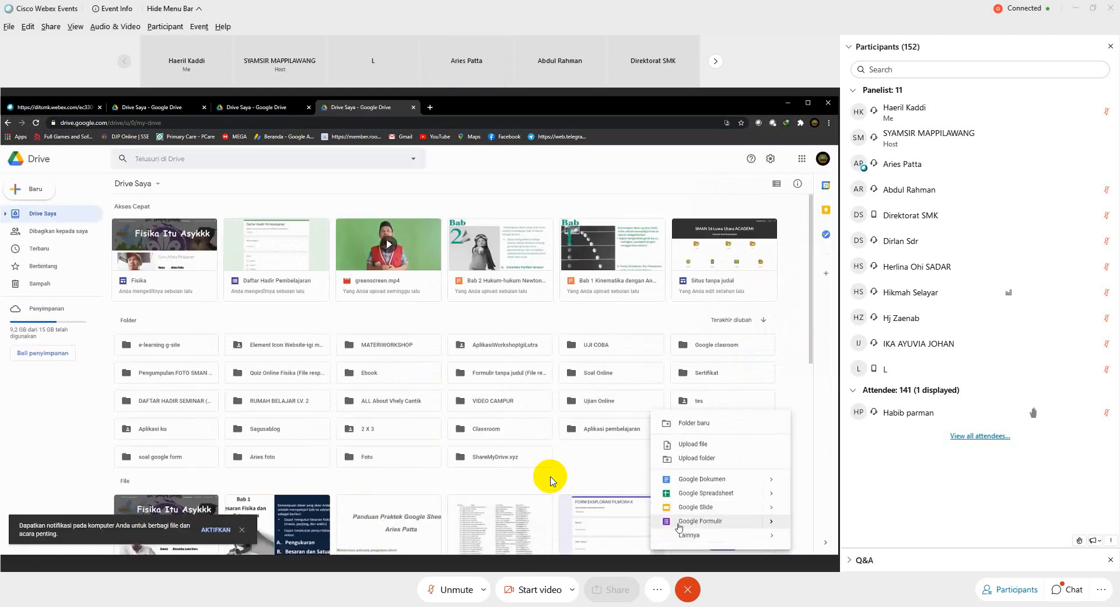
{"action": "mouse_move", "coordinate": [677, 540]}
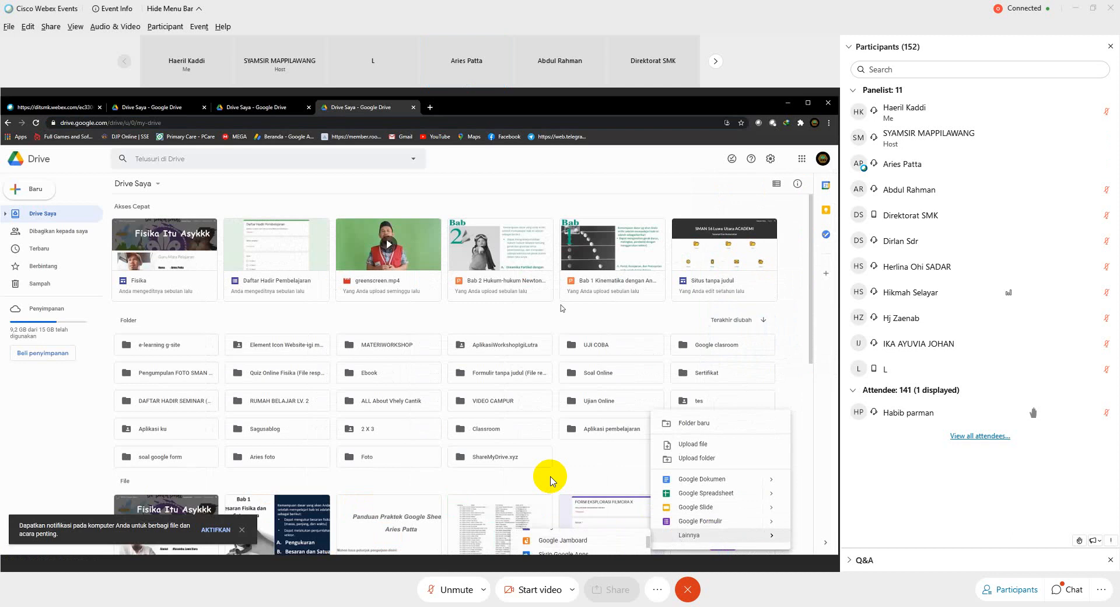
{"action": "left_click", "coordinate": [556, 203]}
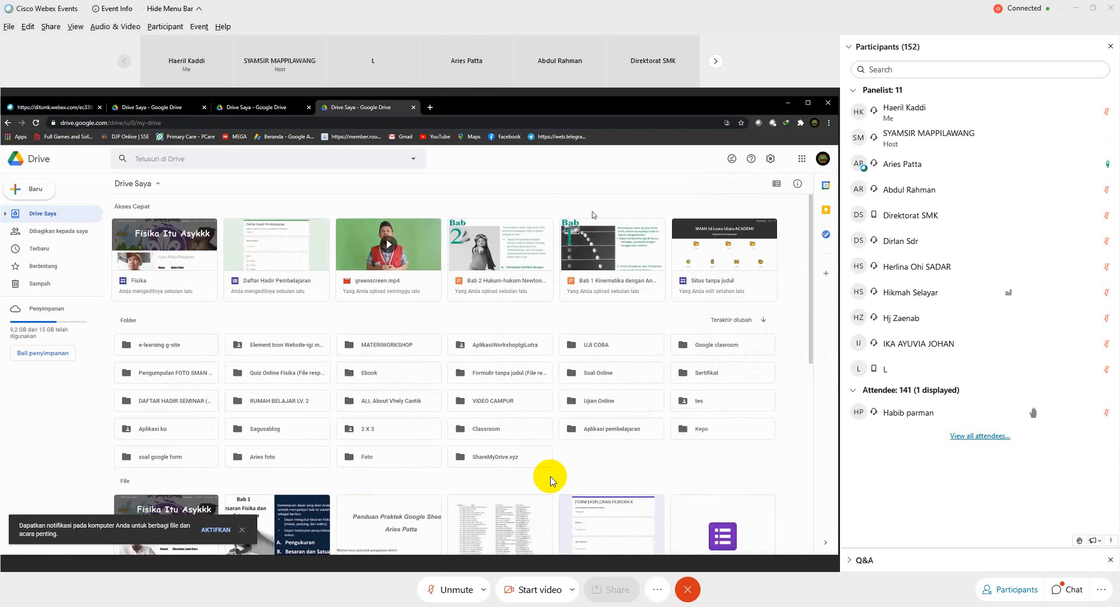
Step: Create a new blank Google Sites website from Drive
{"action": "right_click", "coordinate": [577, 318]}
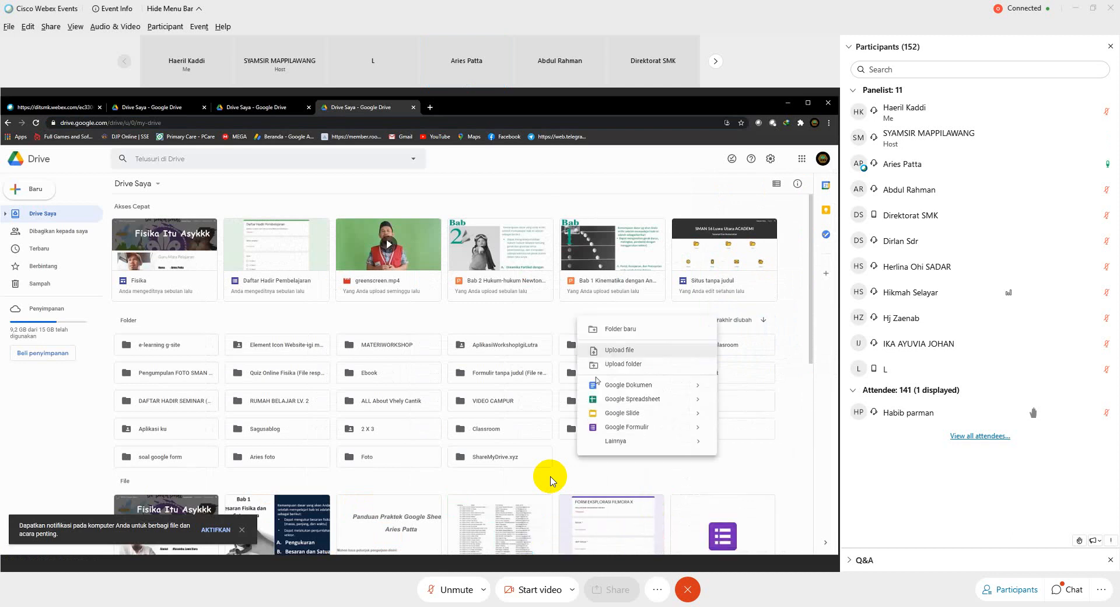
{"action": "mouse_move", "coordinate": [615, 440]}
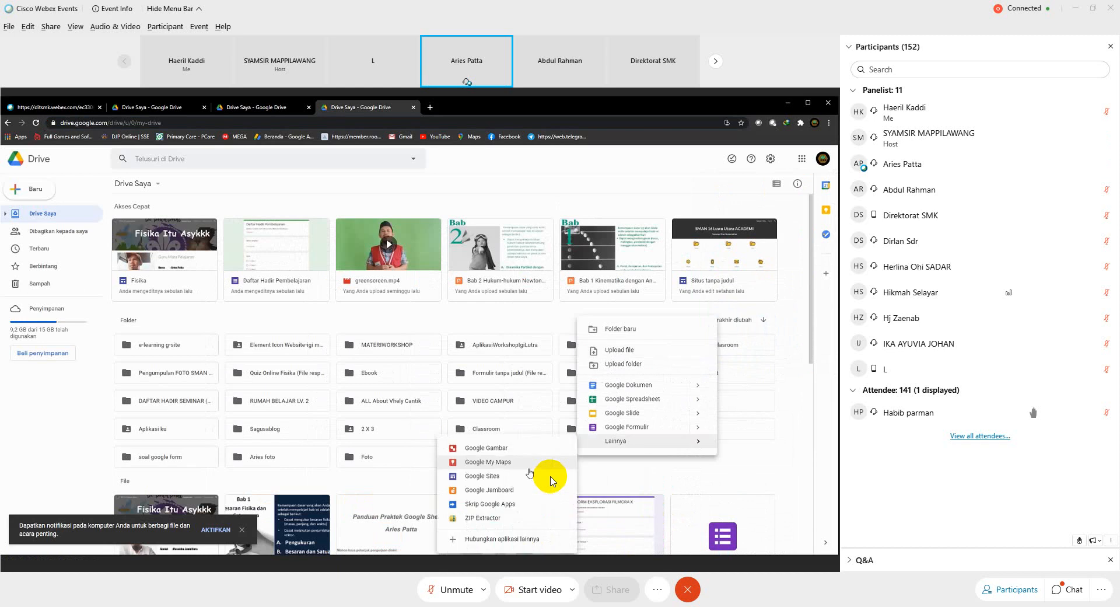
{"action": "left_click", "coordinate": [500, 476]}
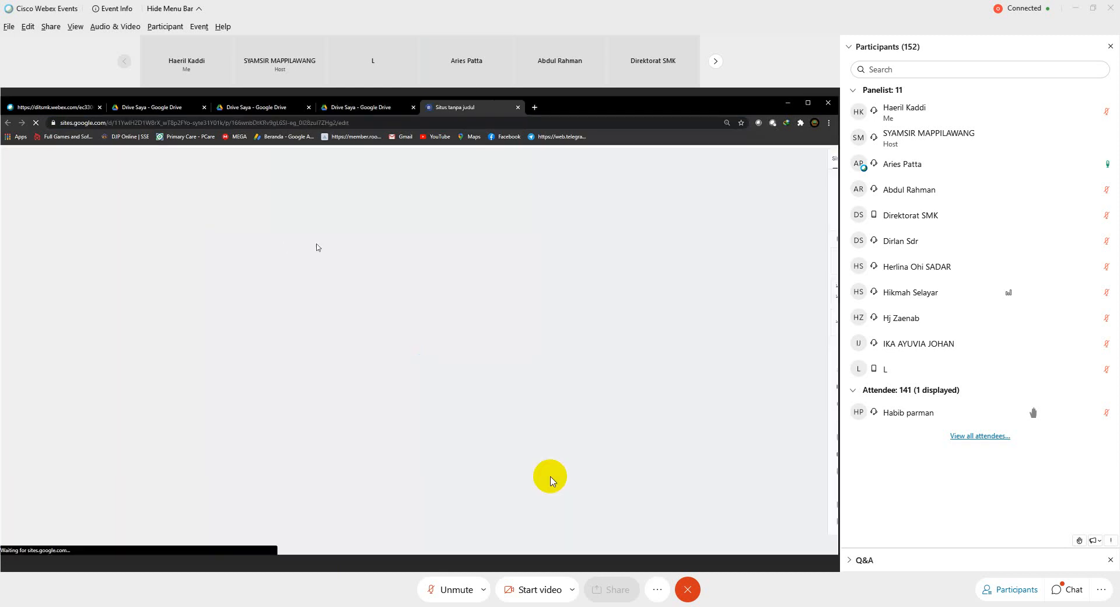
Step: Replace the placeholder page title in the header with "Perpustakaan Pribadi"
{"action": "left_click_drag", "start_coordinate": [405, 239], "coordinate": [281, 210]}
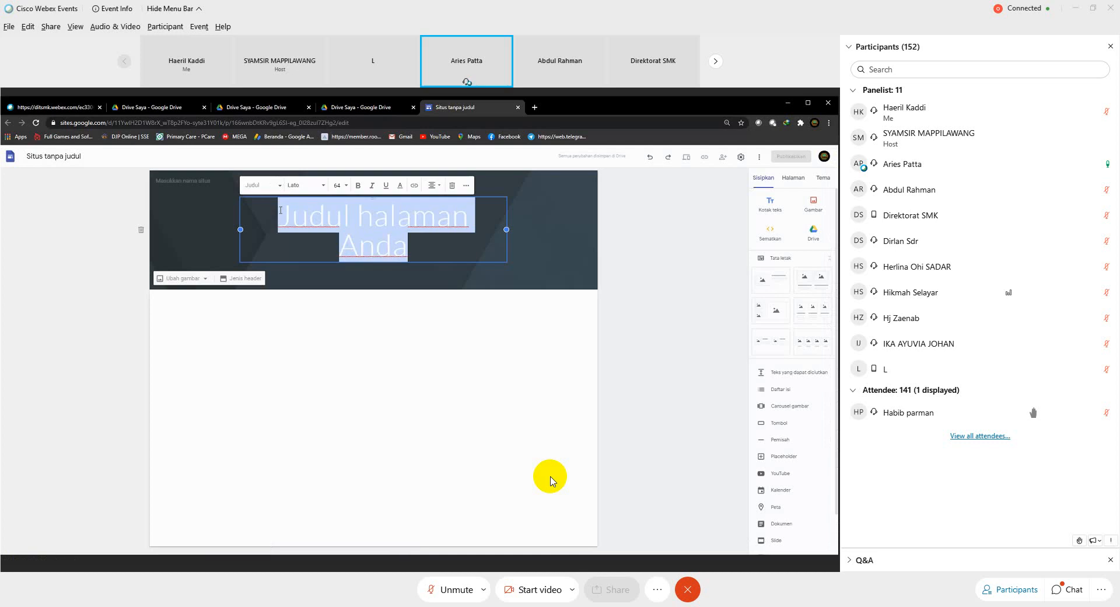
{"action": "type", "text": "Per"}
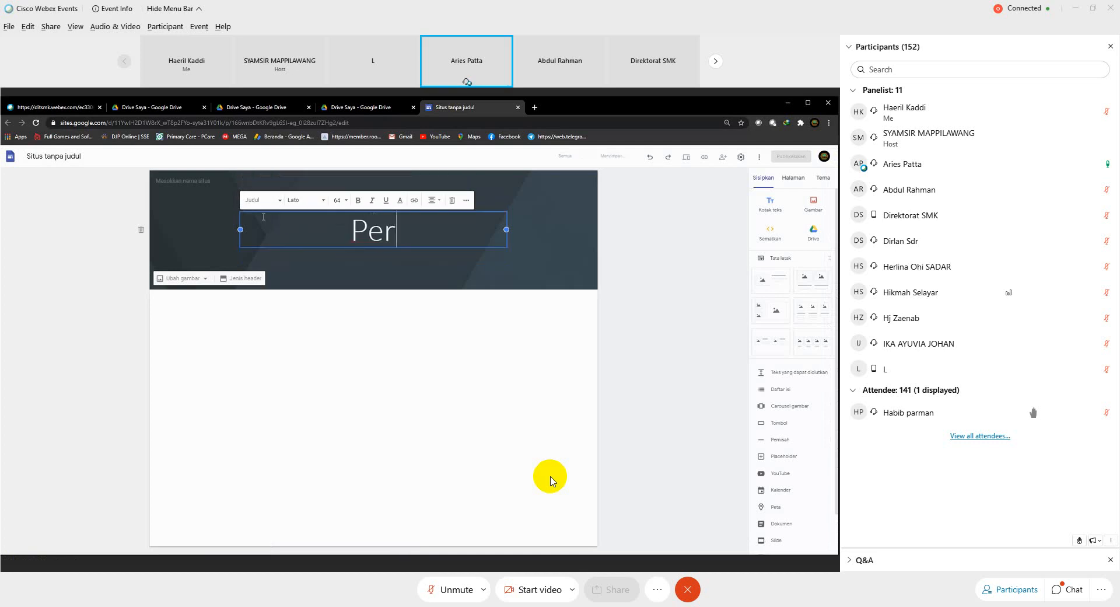
{"action": "type", "text": "pustaka"}
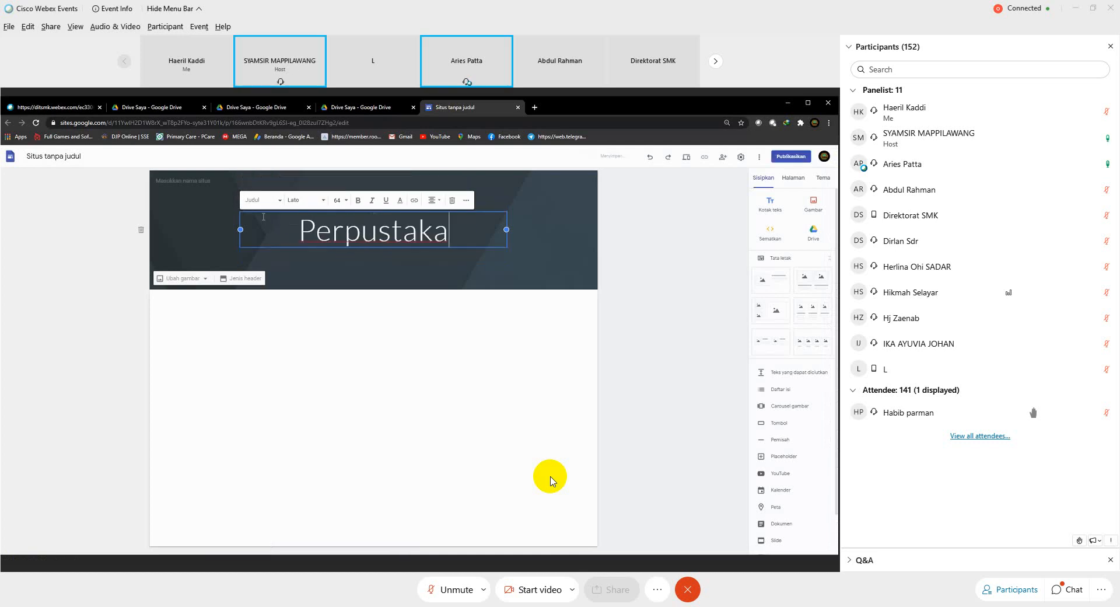
{"action": "type", "text": "an Pribadi"}
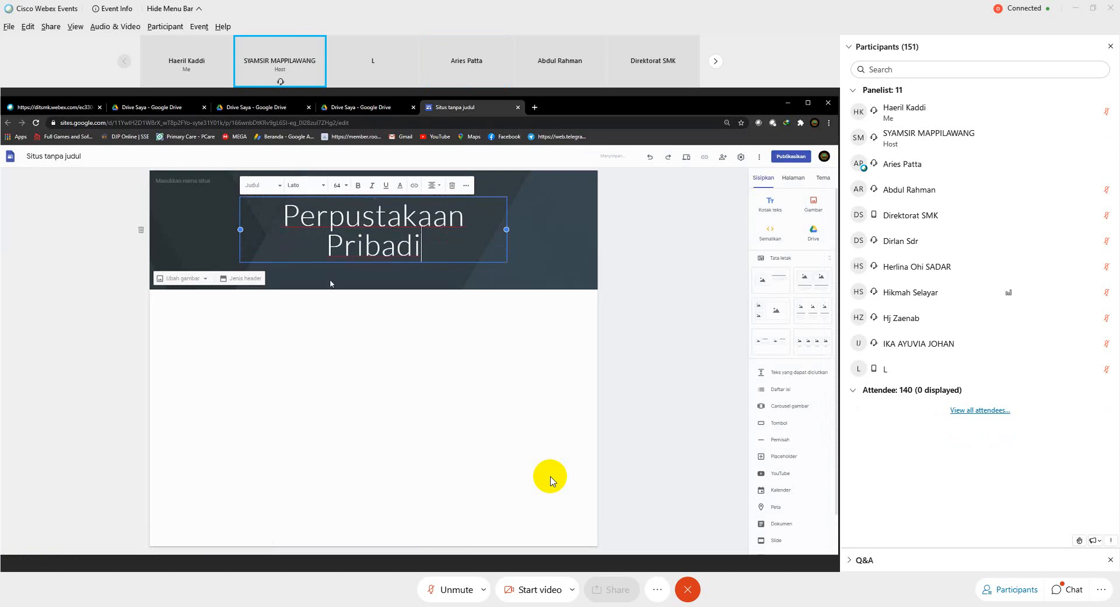
{"action": "left_click", "coordinate": [217, 252]}
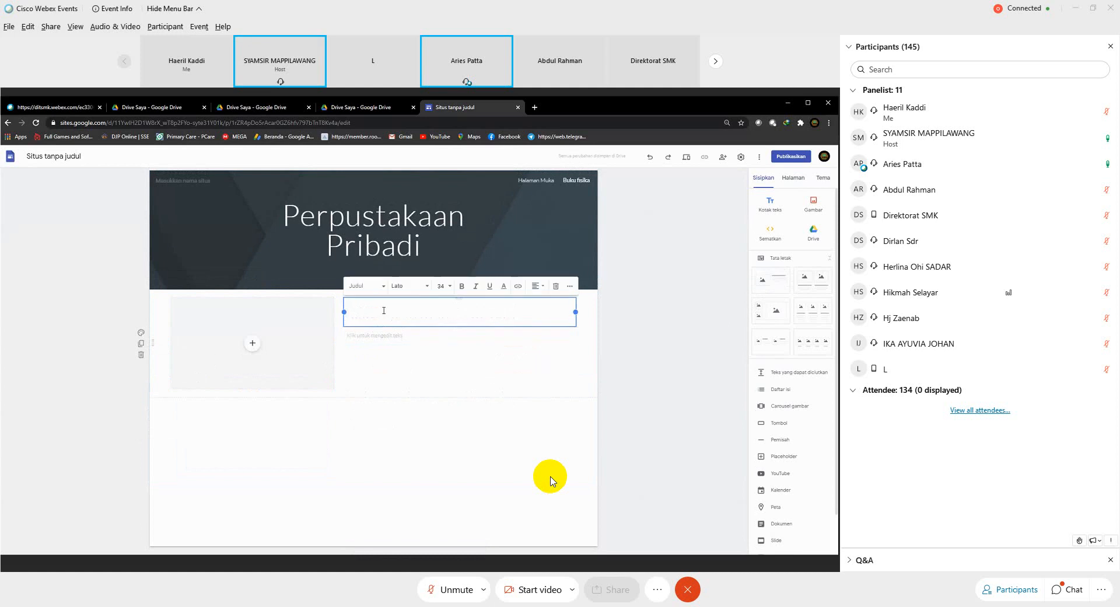
Step: Delete the heading and body text boxes beside the image placeholder on the Buku fisika page and move the placeholder to the horizontal centre
{"action": "left_click", "coordinate": [553, 291]}
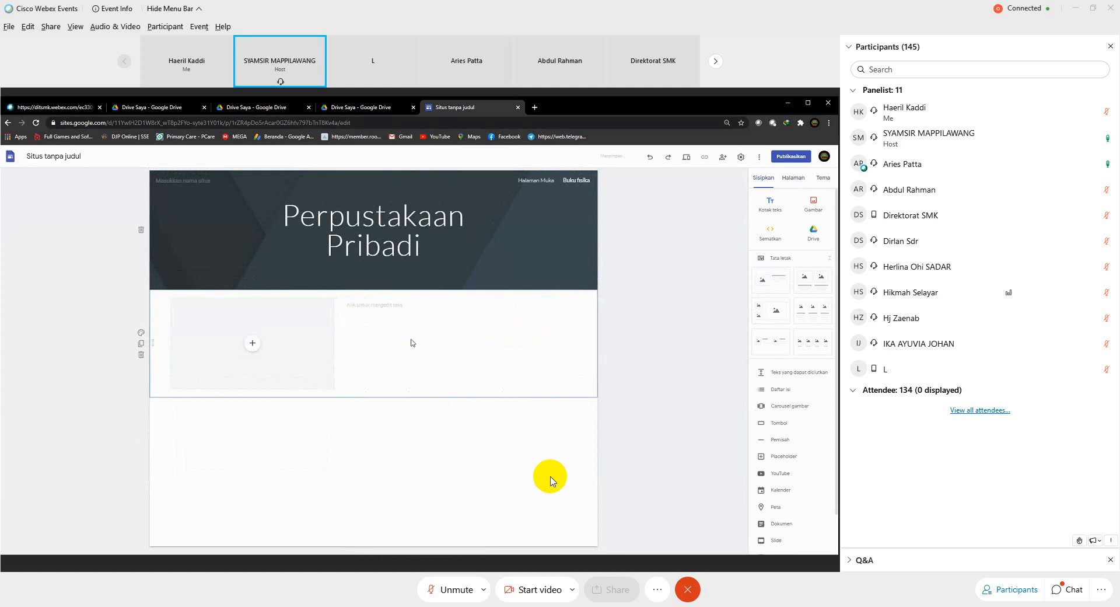
{"action": "left_click", "coordinate": [386, 305]}
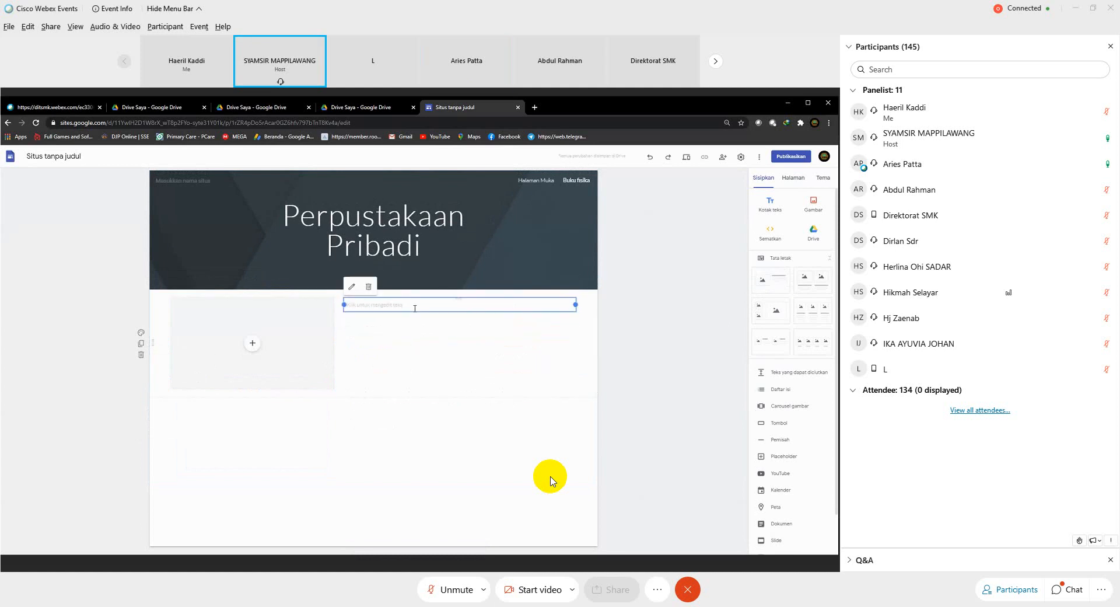
{"action": "left_click", "coordinate": [370, 287]}
{"action": "left_click_drag", "start_coordinate": [290, 327], "coordinate": [346, 330]}
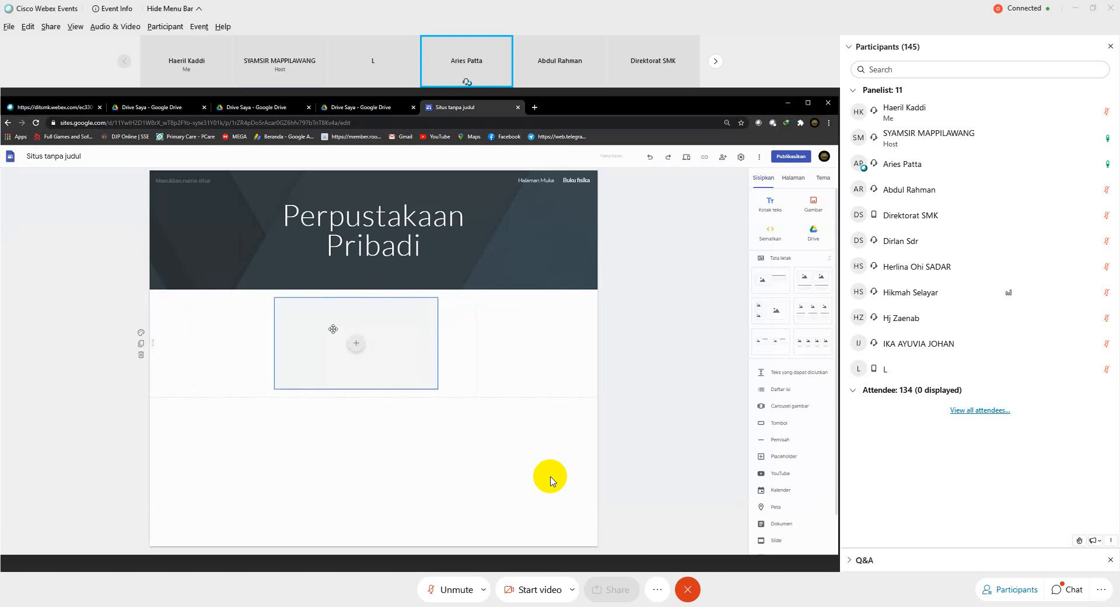
Step: Choose the pelatihan RBB.png image from the recent Google Drive images for the centred placeholder
{"action": "left_click", "coordinate": [357, 348]}
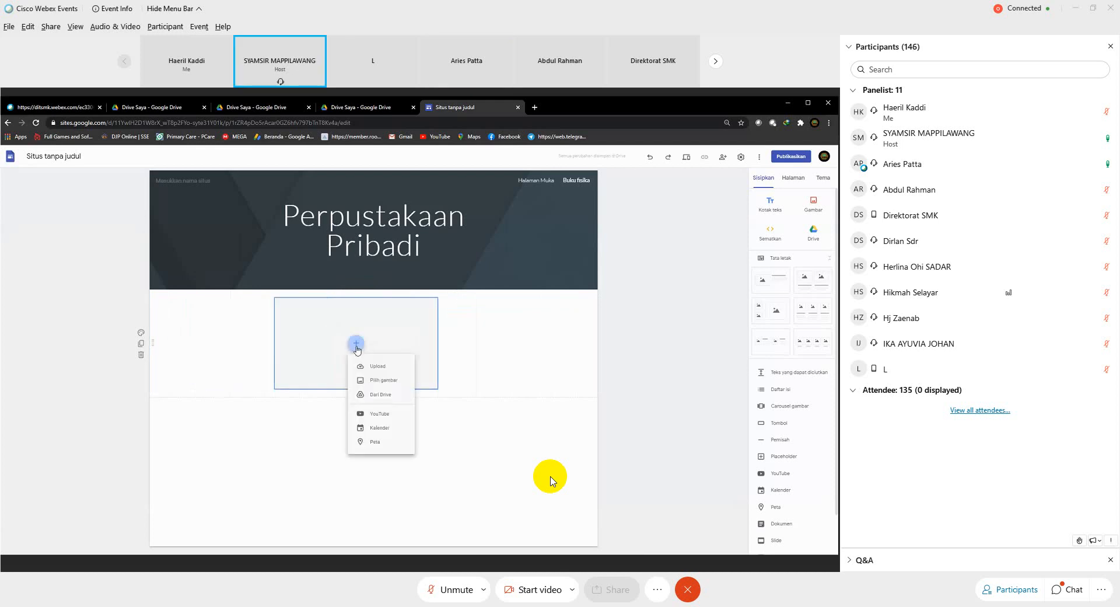
{"action": "left_click", "coordinate": [379, 386]}
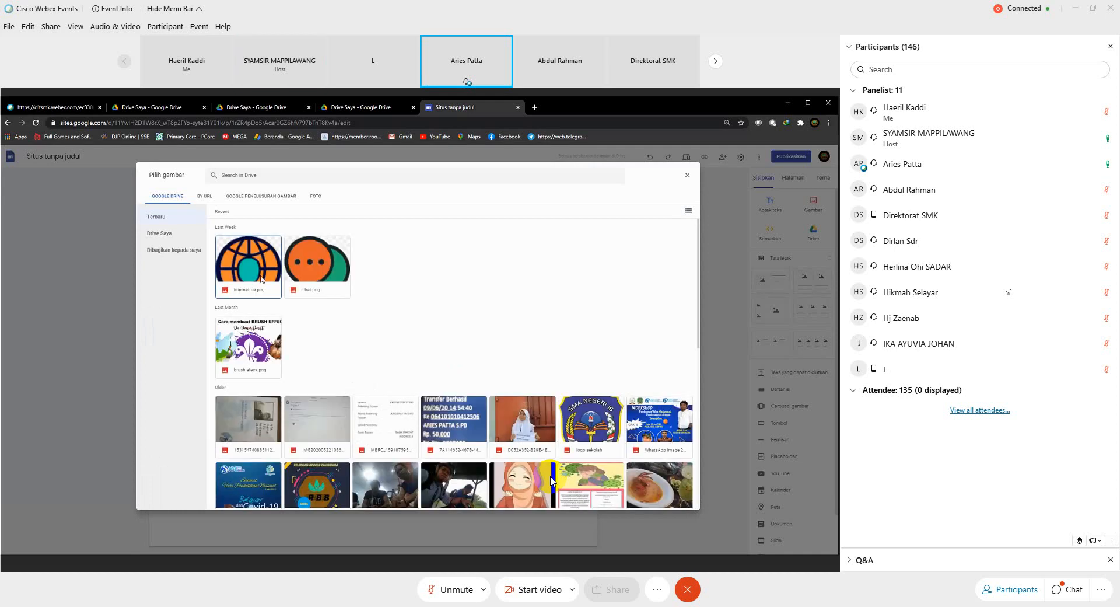
{"action": "scroll", "coordinate": [551, 481], "scroll_direction": "down", "scroll_amount": 3}
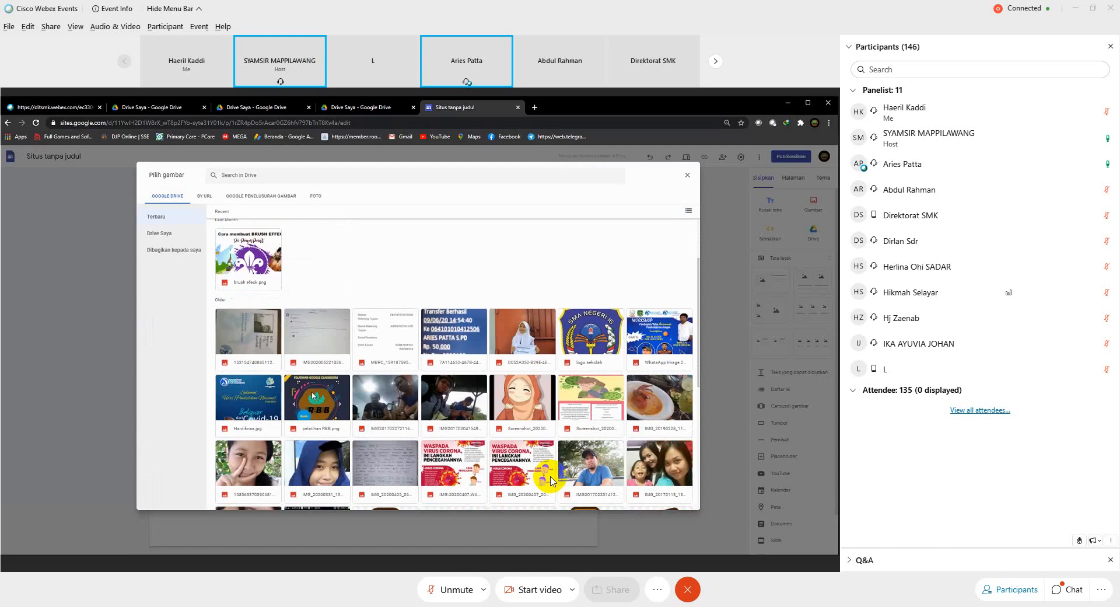
{"action": "left_click", "coordinate": [313, 396]}
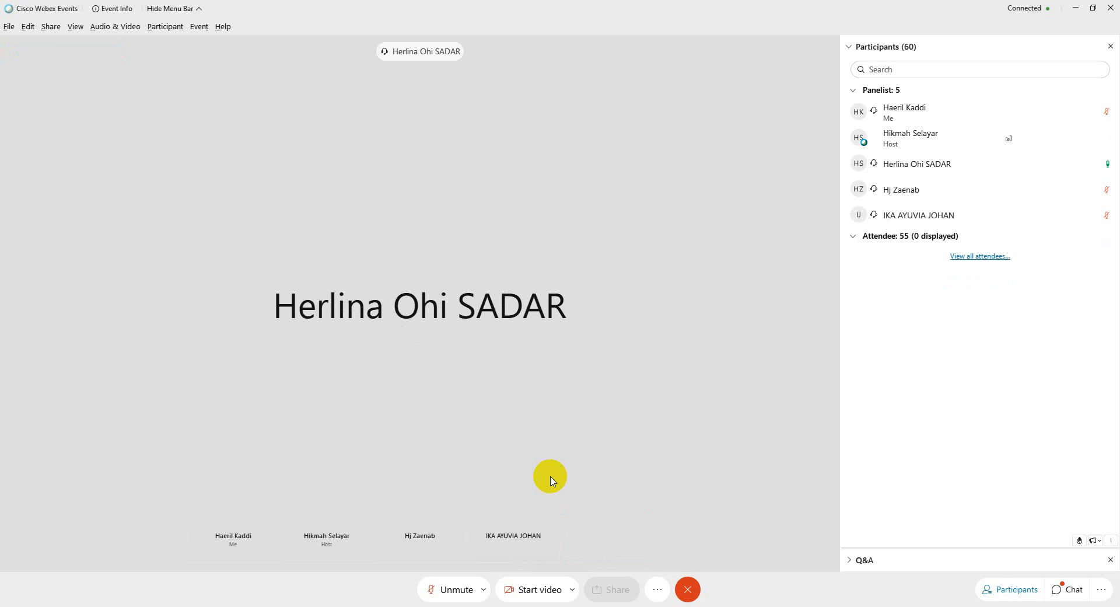
Step: Switch from the Webex meeting to the browser showing the Calathea Ornata YouTube video
{"action": "key", "text": "alt+Tab"}
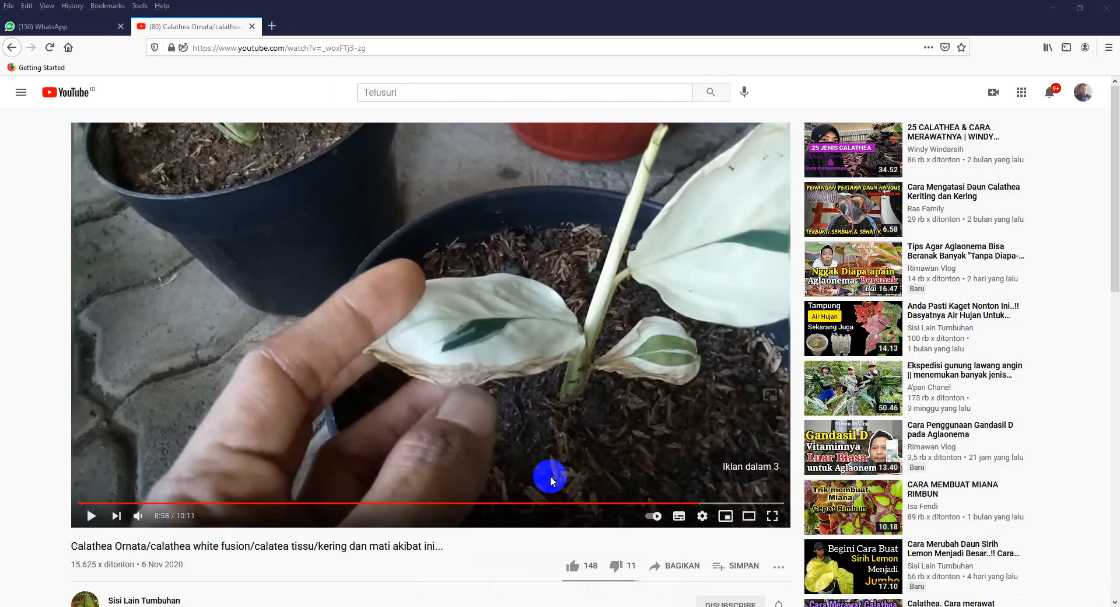